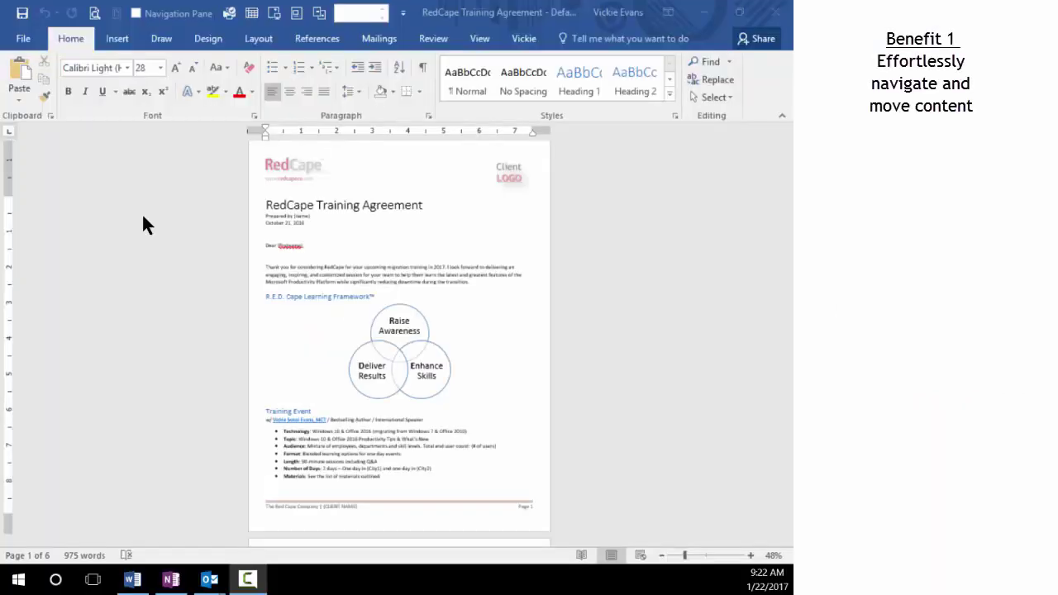
Step: Show the Navigation Pane and jump through the R.E.D. Cape Learning Framework, Training Event, and Payment and Business Terms headings
click(479, 39)
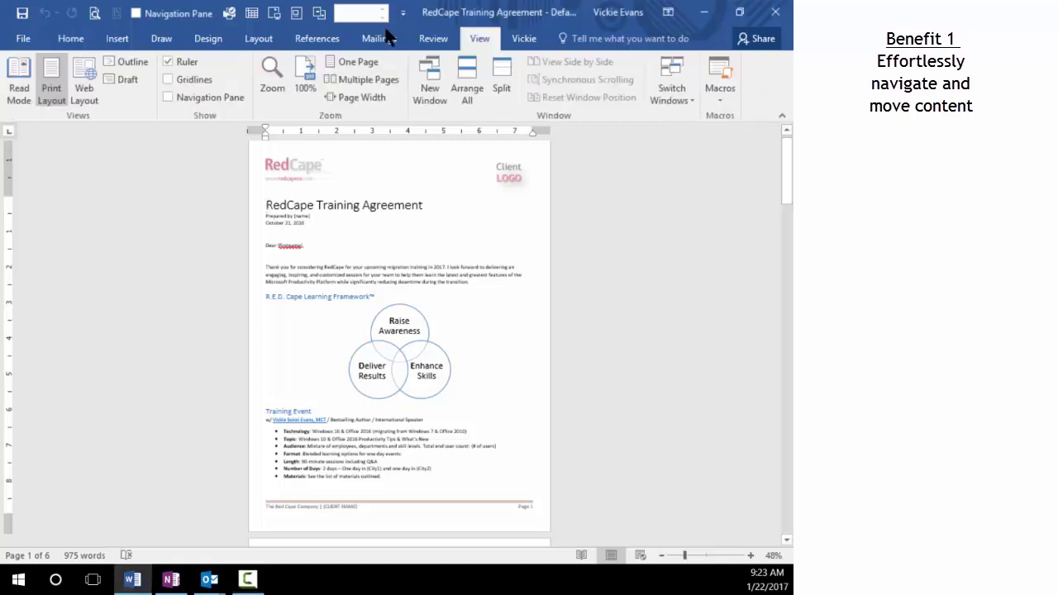
click(168, 98)
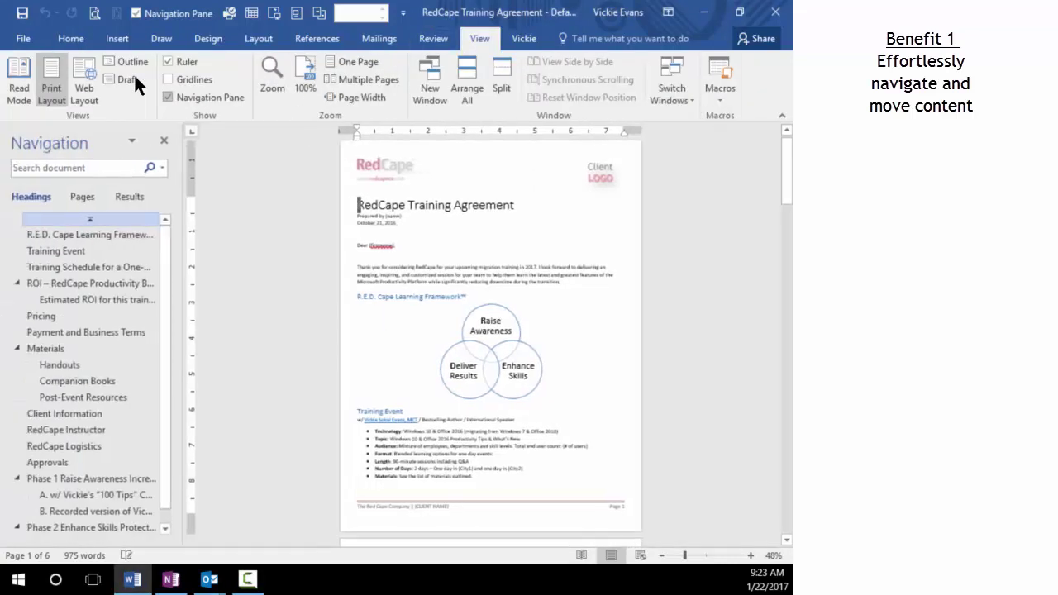
click(93, 235)
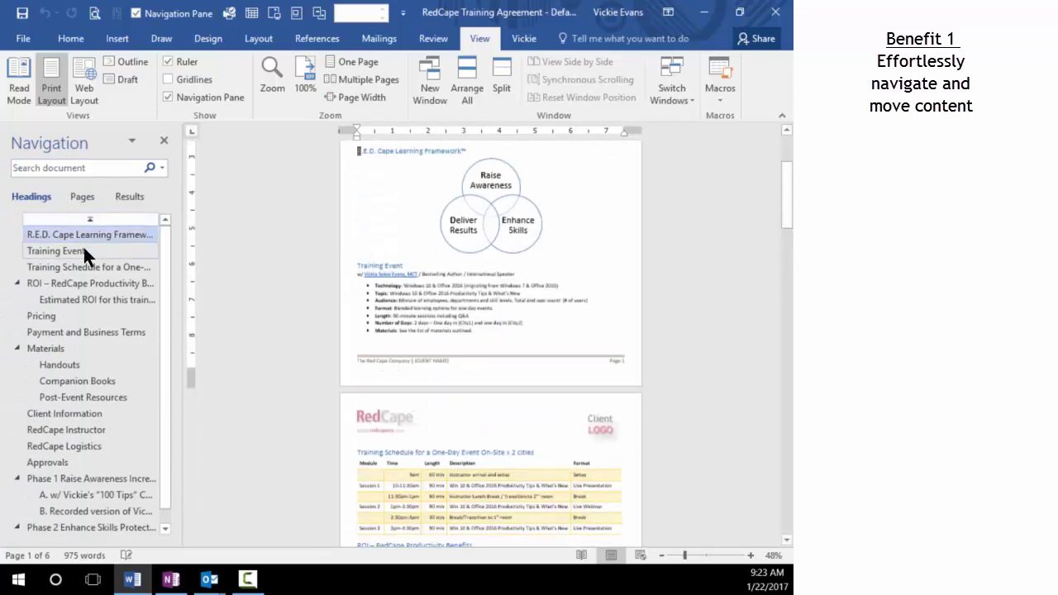
click(83, 250)
click(73, 331)
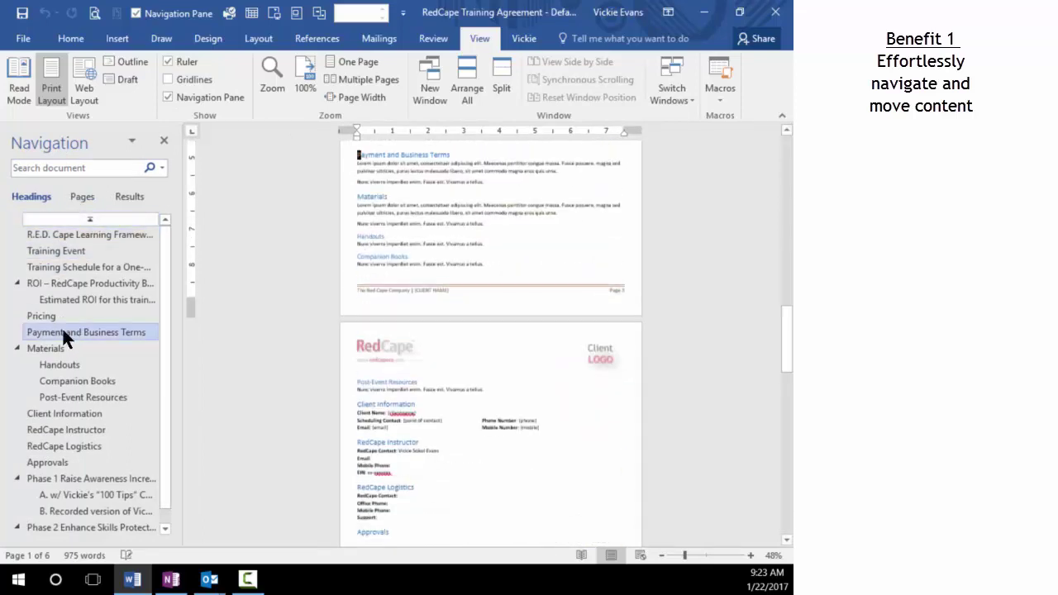
Step: Move the Materials section with its subheadings directly above the ROI – RedCape Productivity Benefits section, and return to the document's beginning
key(Down)
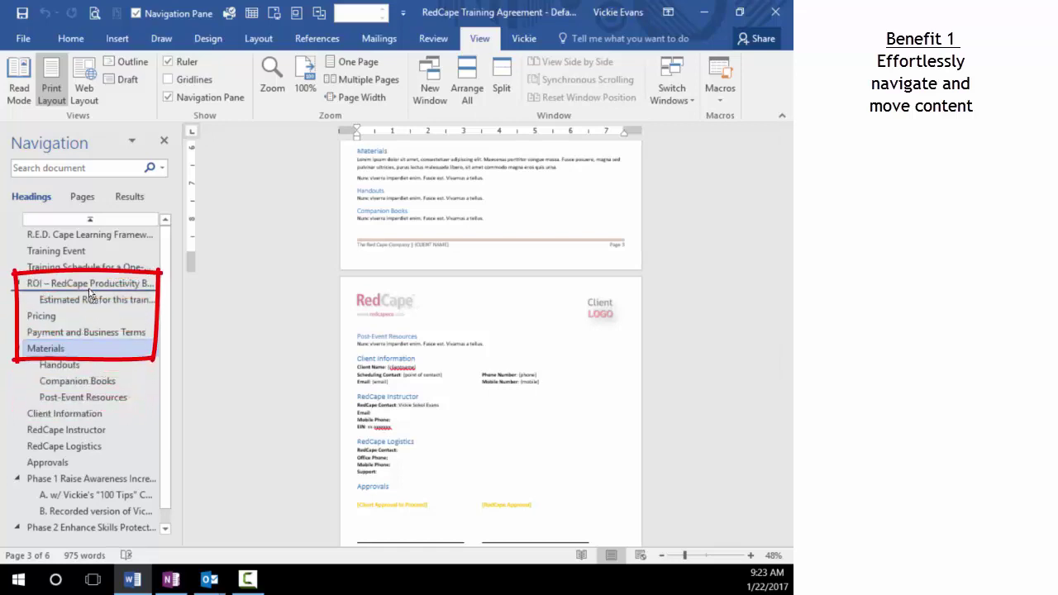
drag(93, 281, 94, 278)
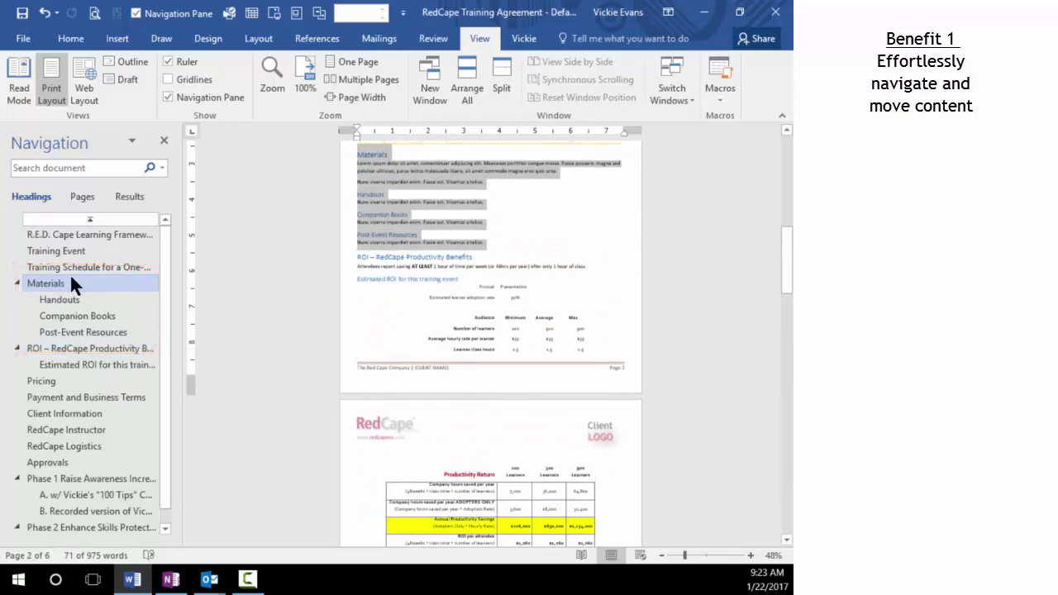
click(80, 219)
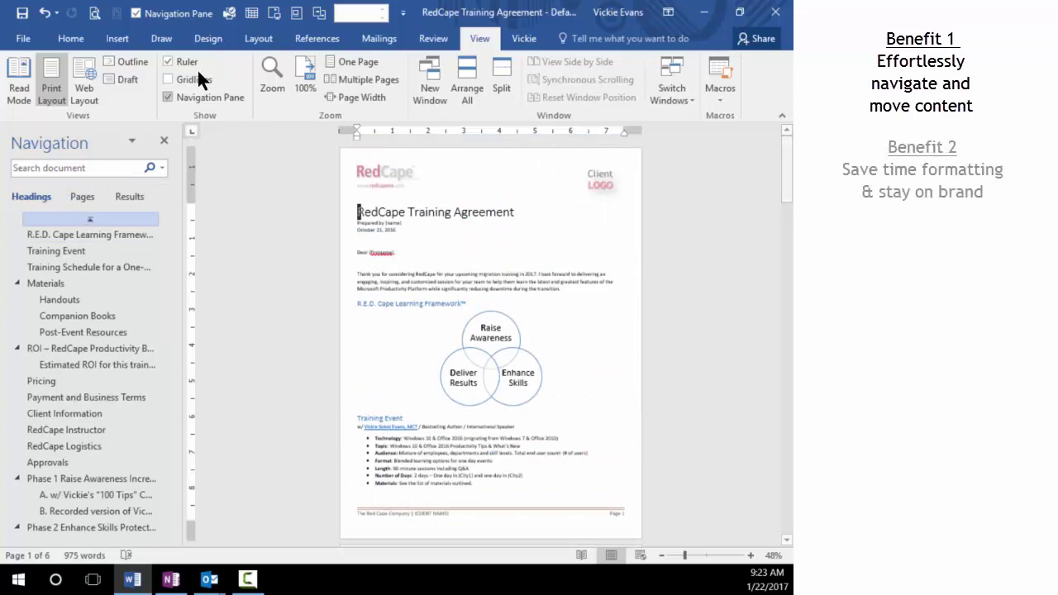
Step: Apply a compact style set with a letter-spaced title and plain black headings to the whole document
click(207, 38)
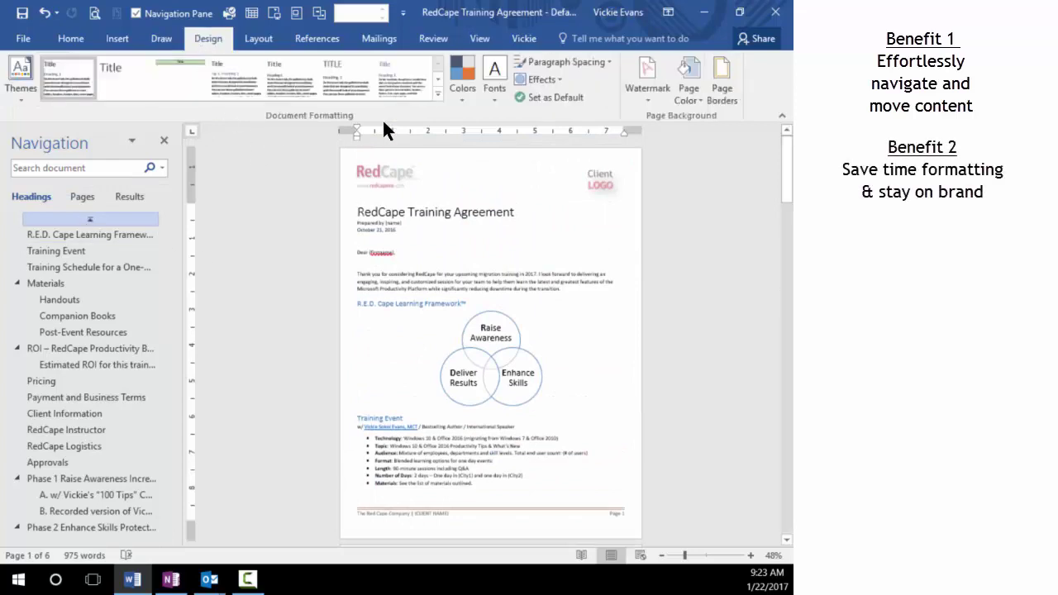
click(438, 80)
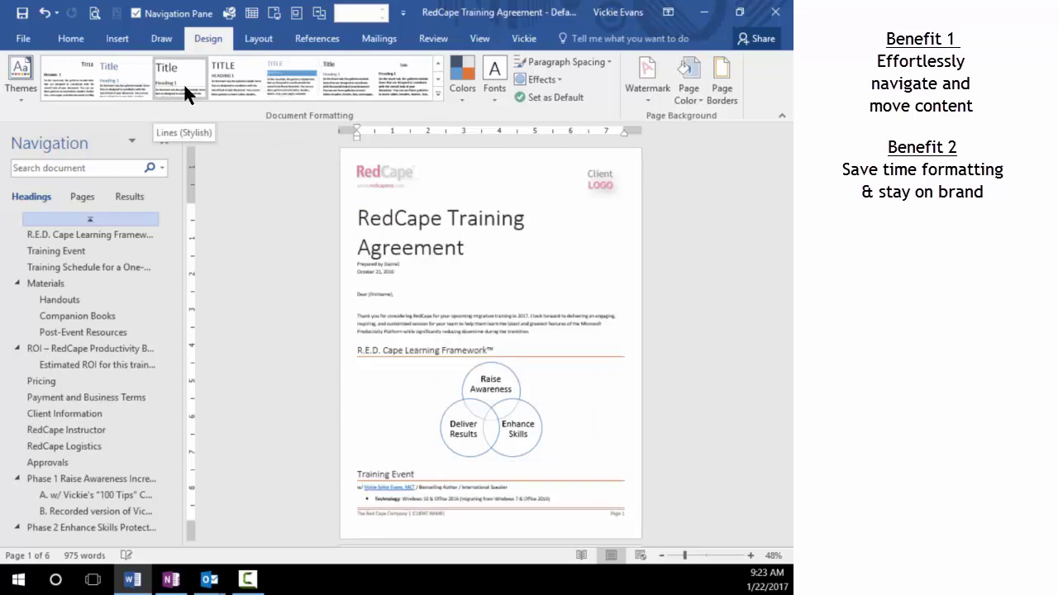
click(437, 93)
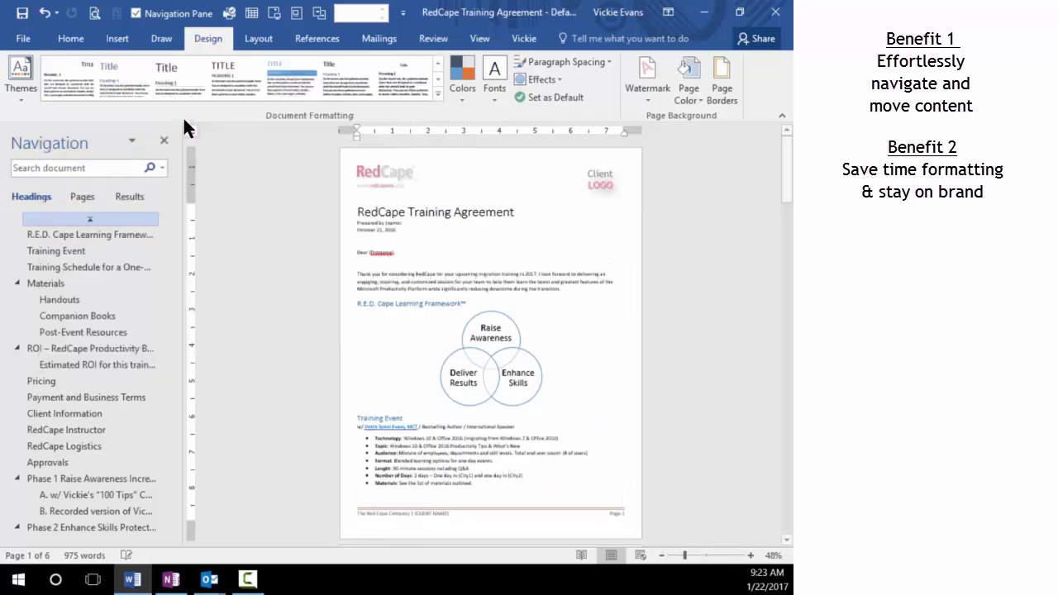
click(228, 145)
Step: Examine the theme colours offered for the title text and for the Learning Framework SmartArt diagram
click(70, 38)
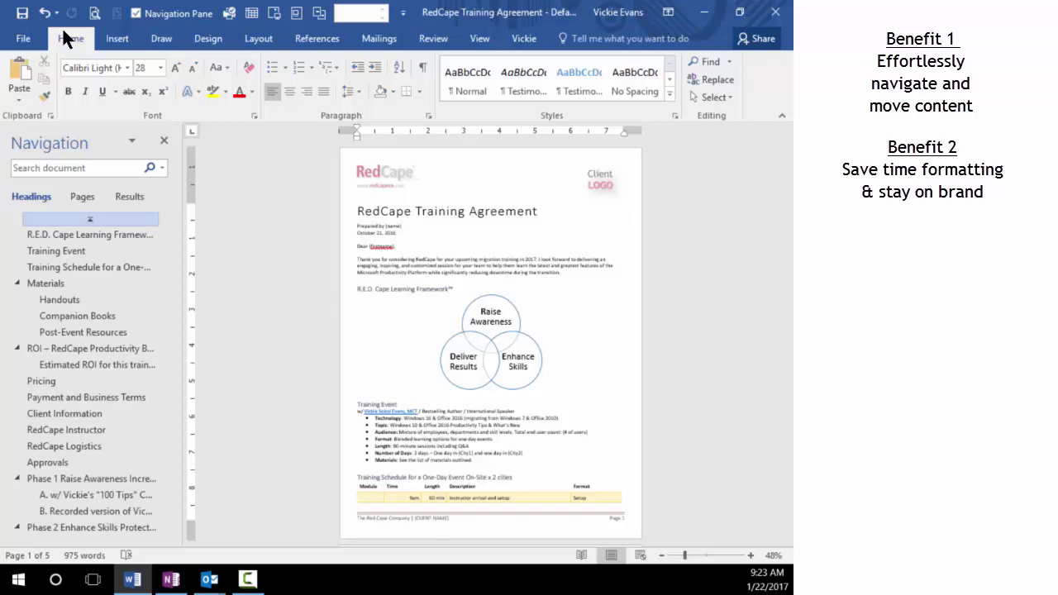
click(252, 92)
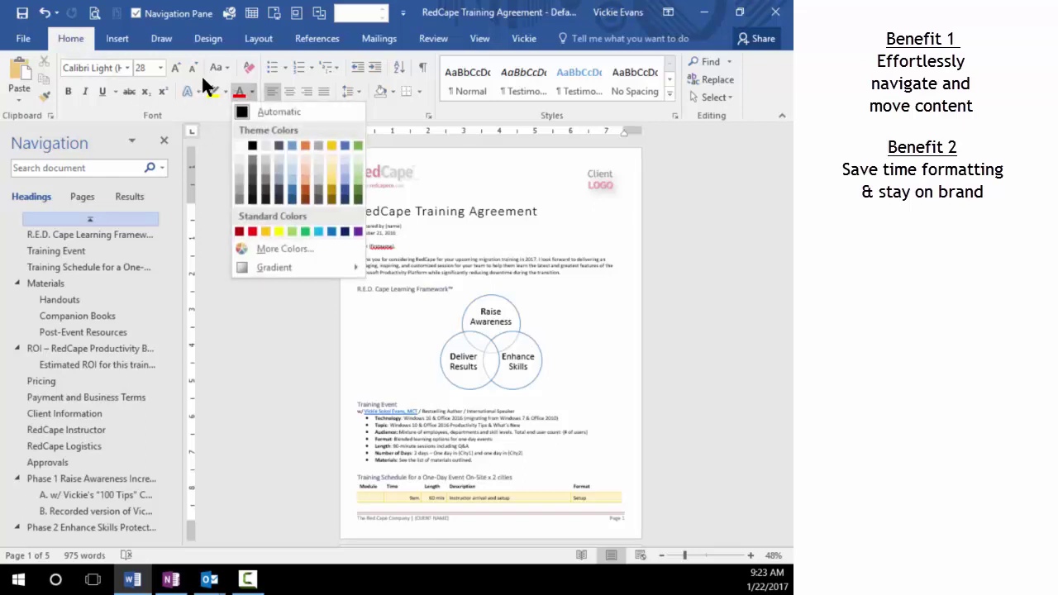
click(430, 321)
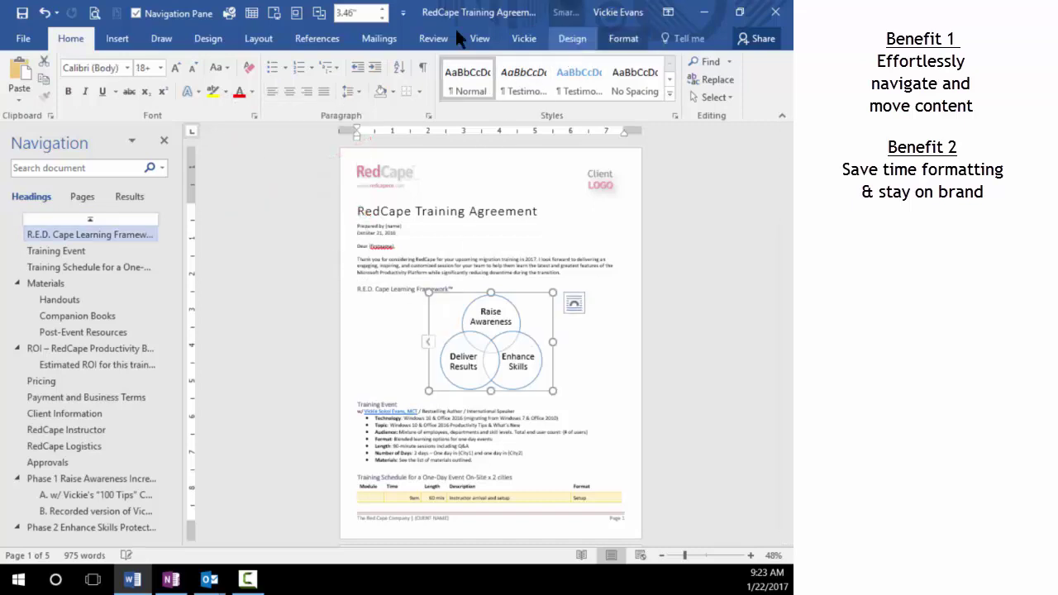
click(571, 38)
click(437, 94)
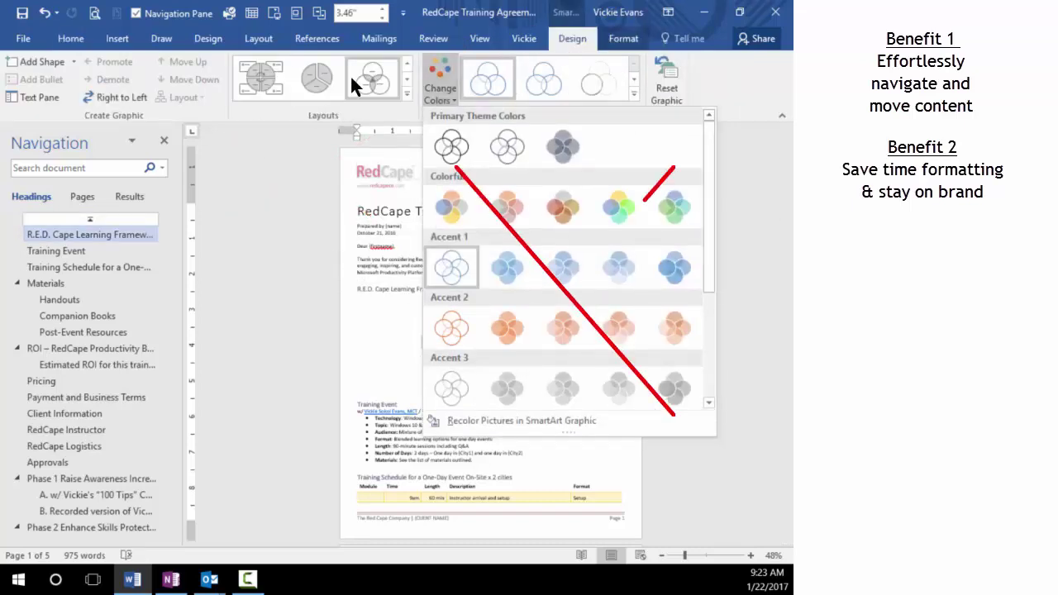
key(Escape)
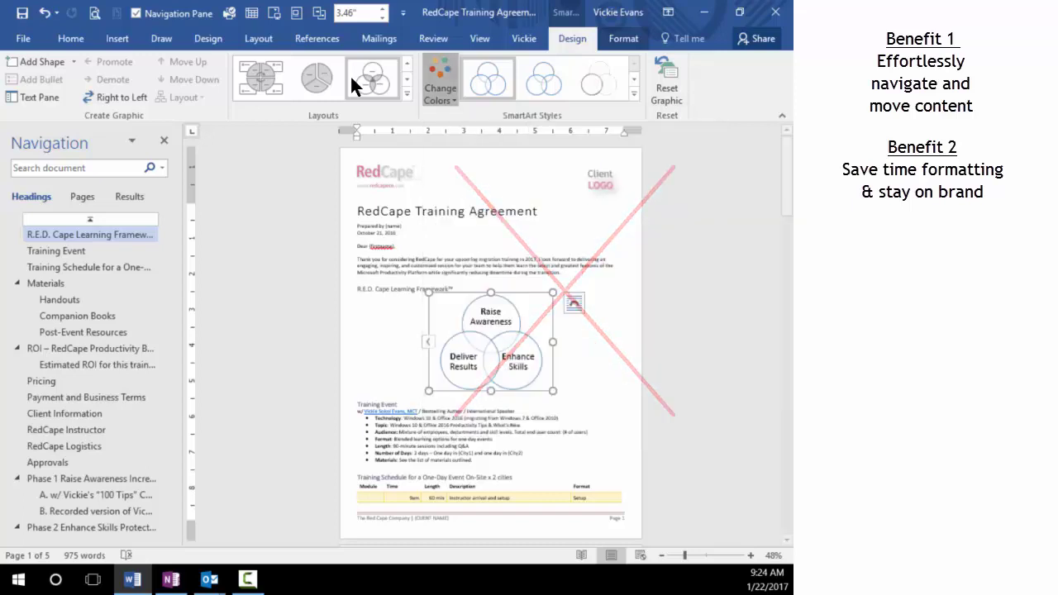
click(331, 168)
Step: Change the document's theme colours to the RedCape 2 colour set
click(208, 38)
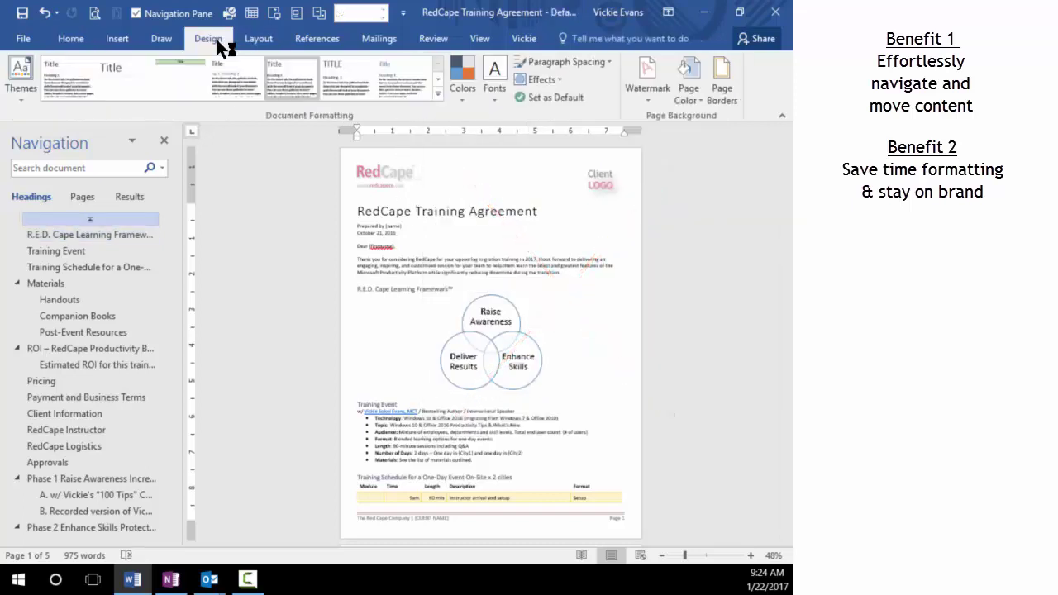
click(464, 92)
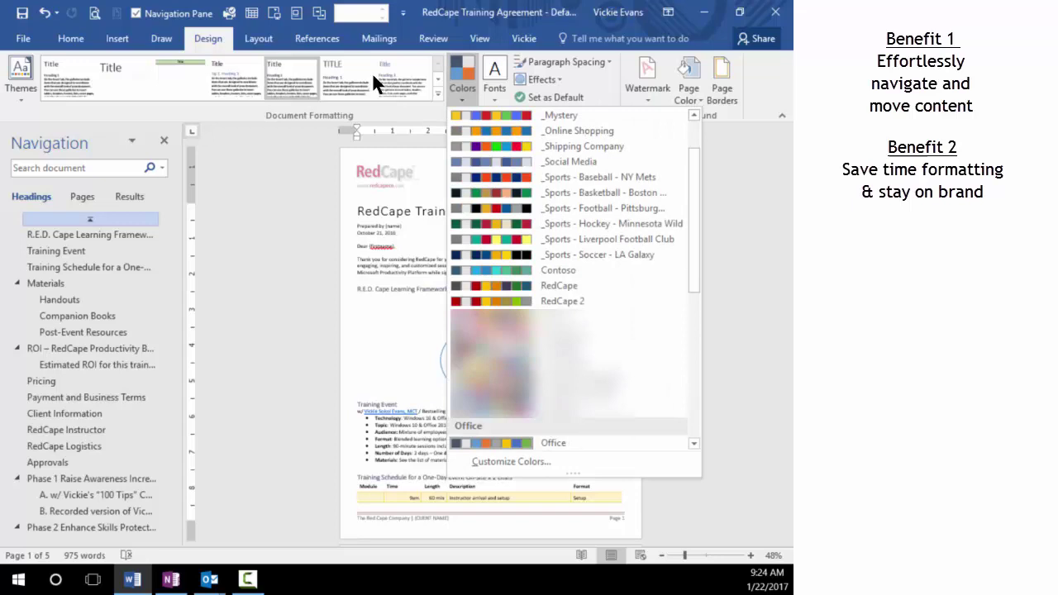
click(530, 303)
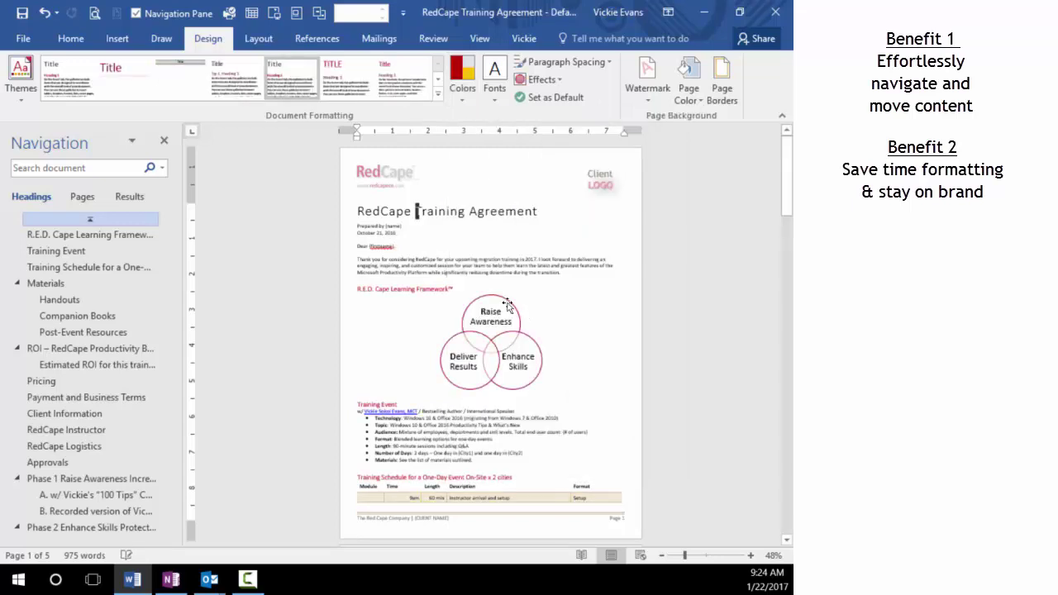
Step: Check the theme font colours and recolour the Learning Framework SmartArt diagram with the Accent 3 coloured outline
click(66, 35)
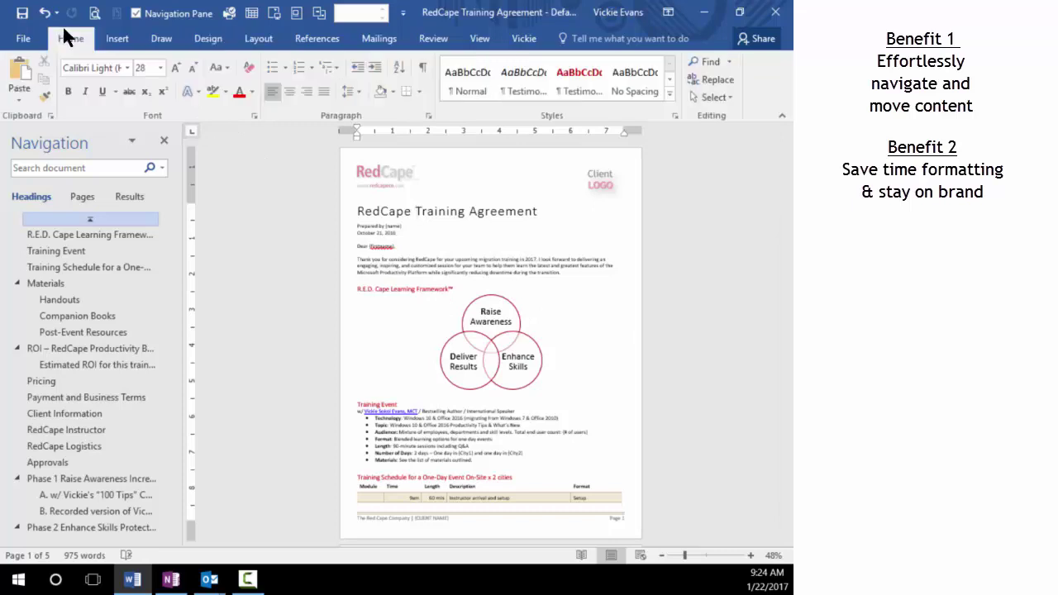
click(253, 91)
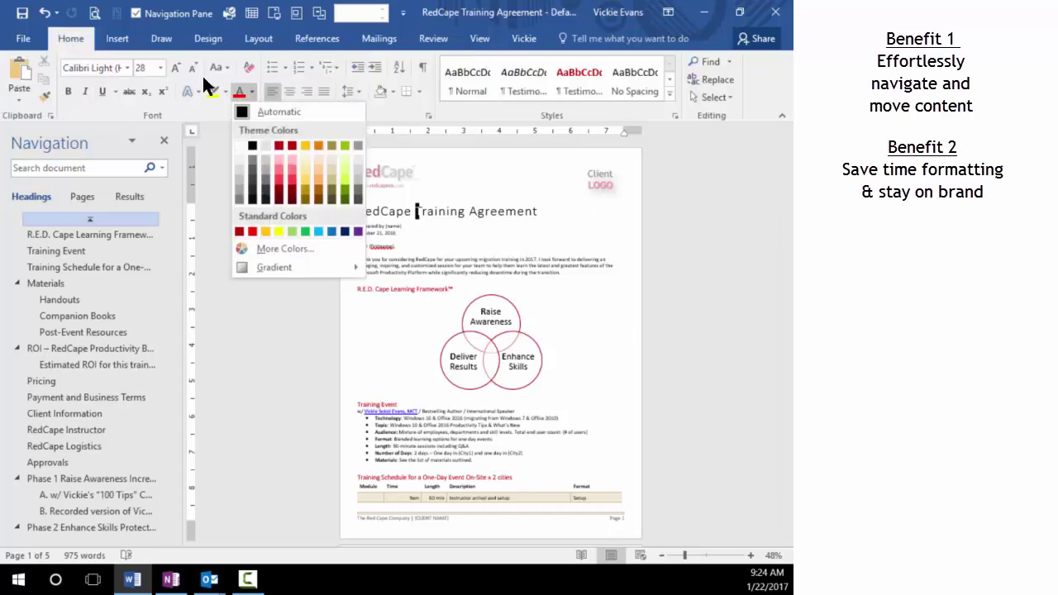
click(438, 318)
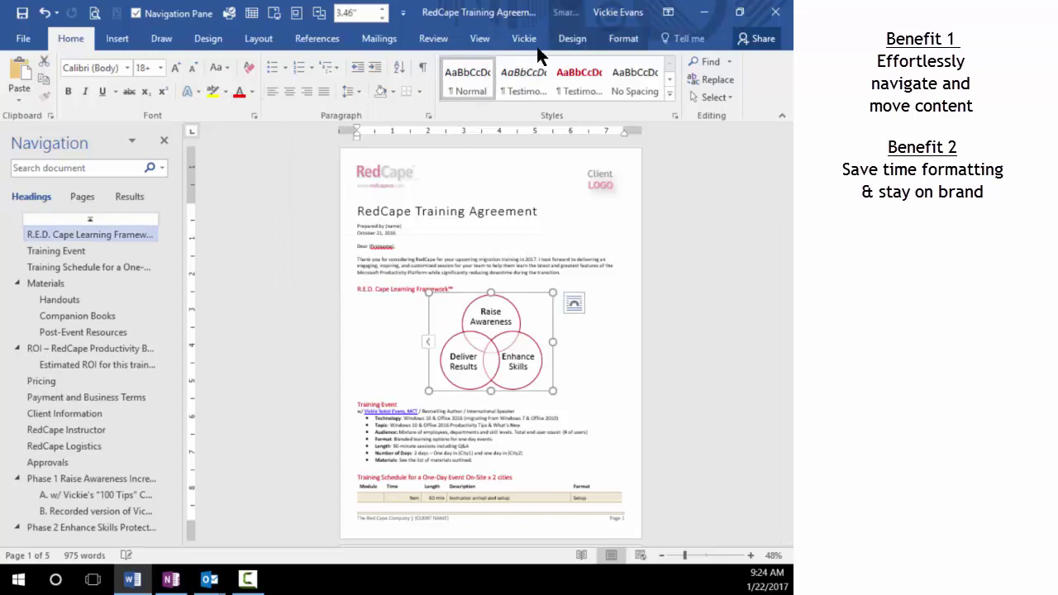
click(562, 40)
click(441, 91)
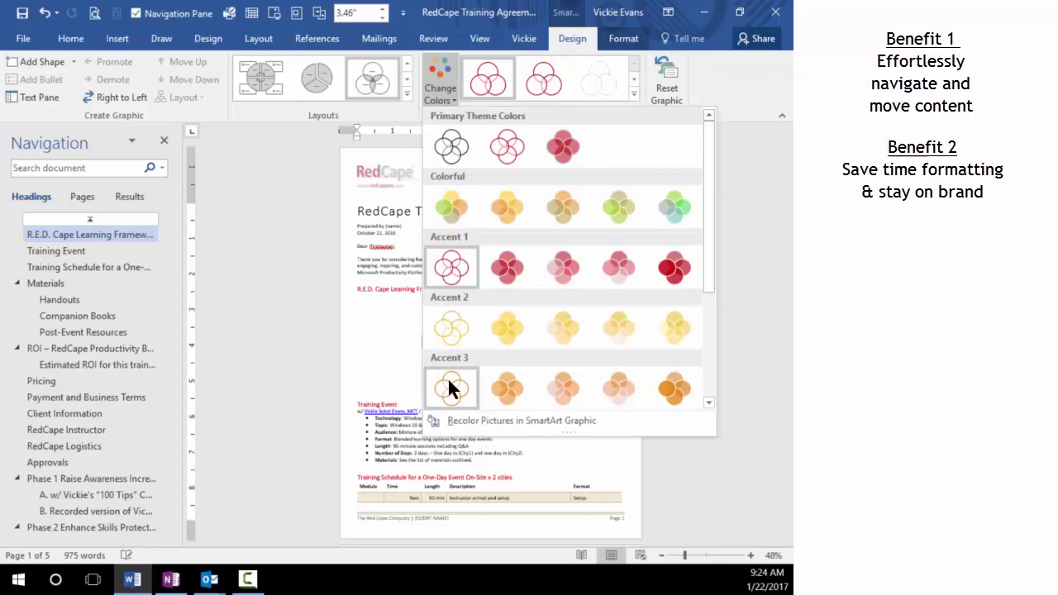
click(357, 301)
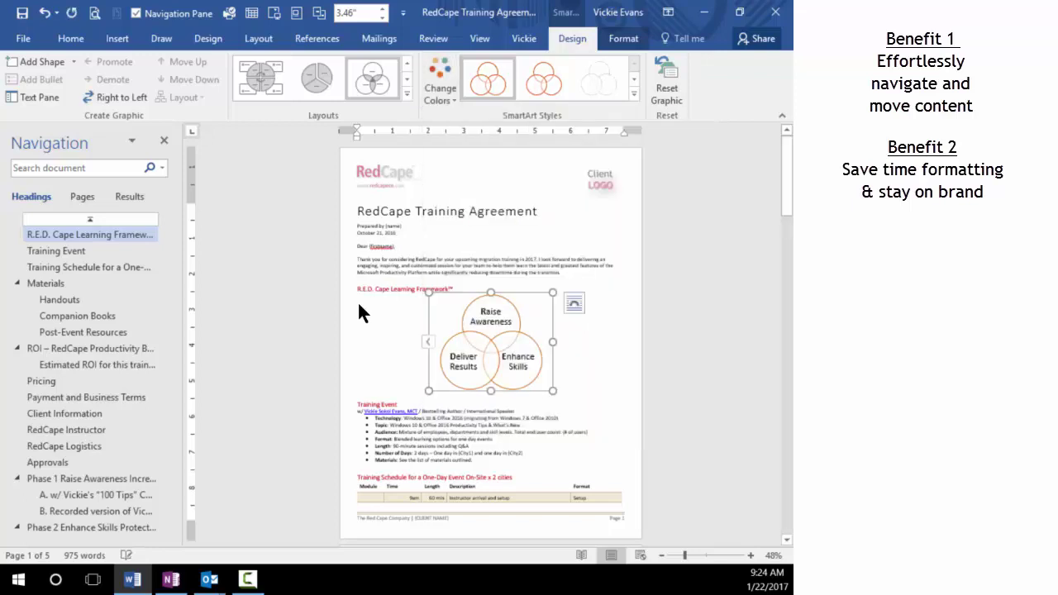
Step: Check the fonts offered for the title and apply the RedCape theme fonts, Trebuchet MS with Corbel, to the document
click(415, 211)
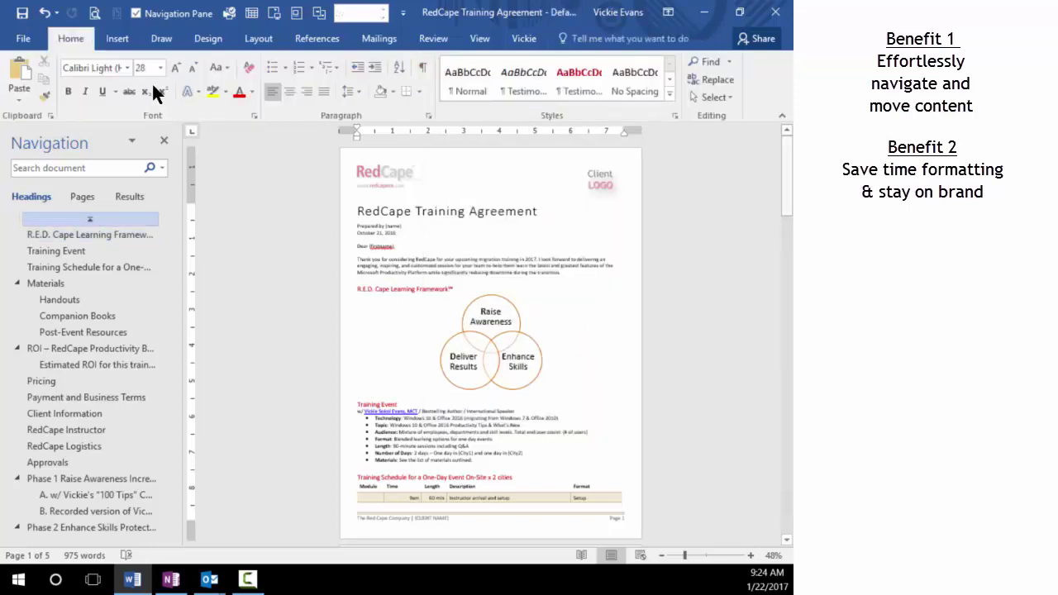
click(127, 67)
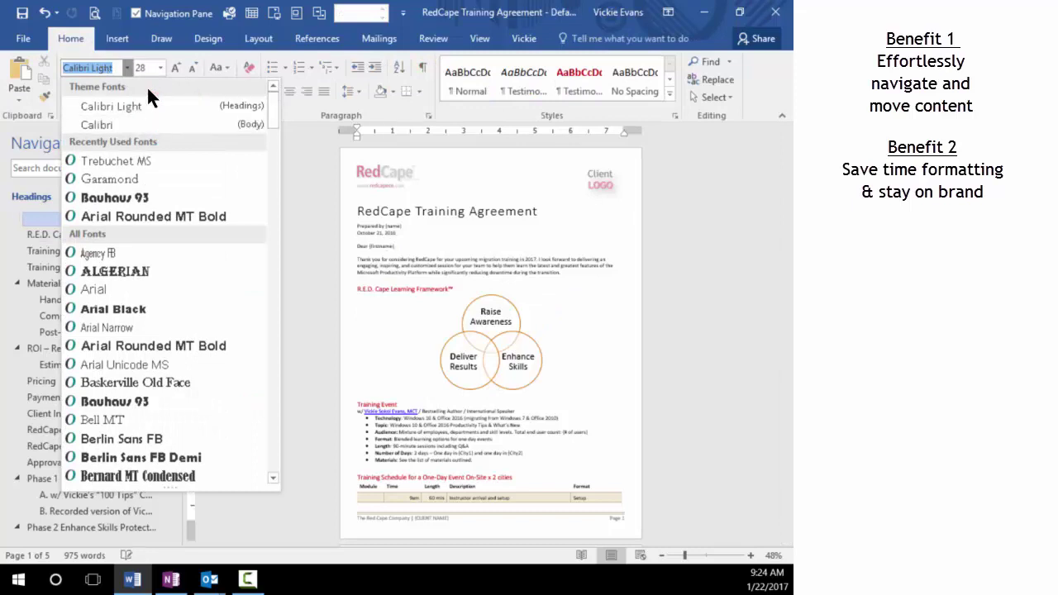
click(208, 38)
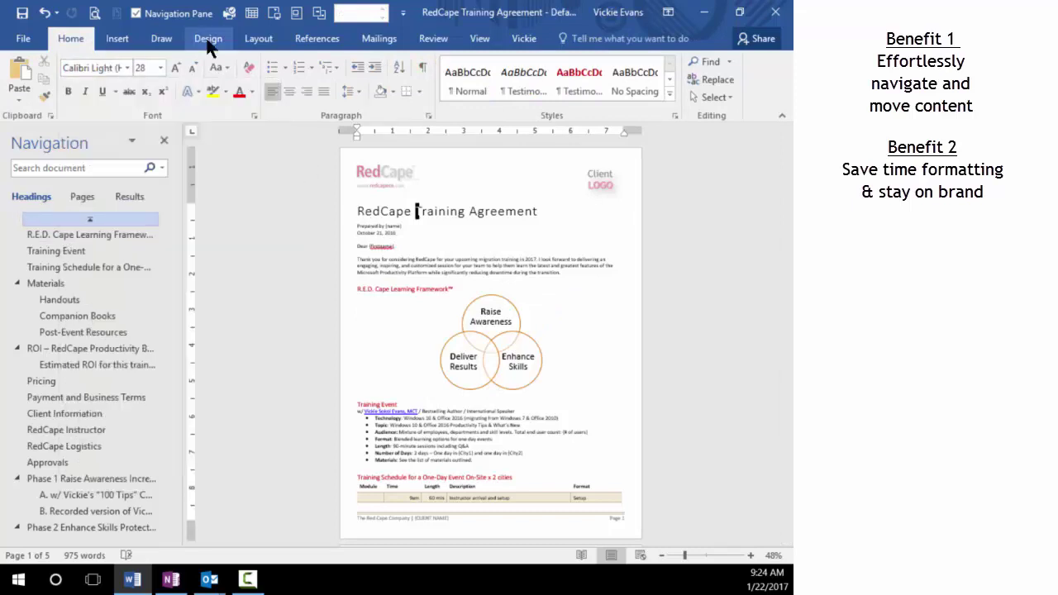
click(207, 38)
click(494, 83)
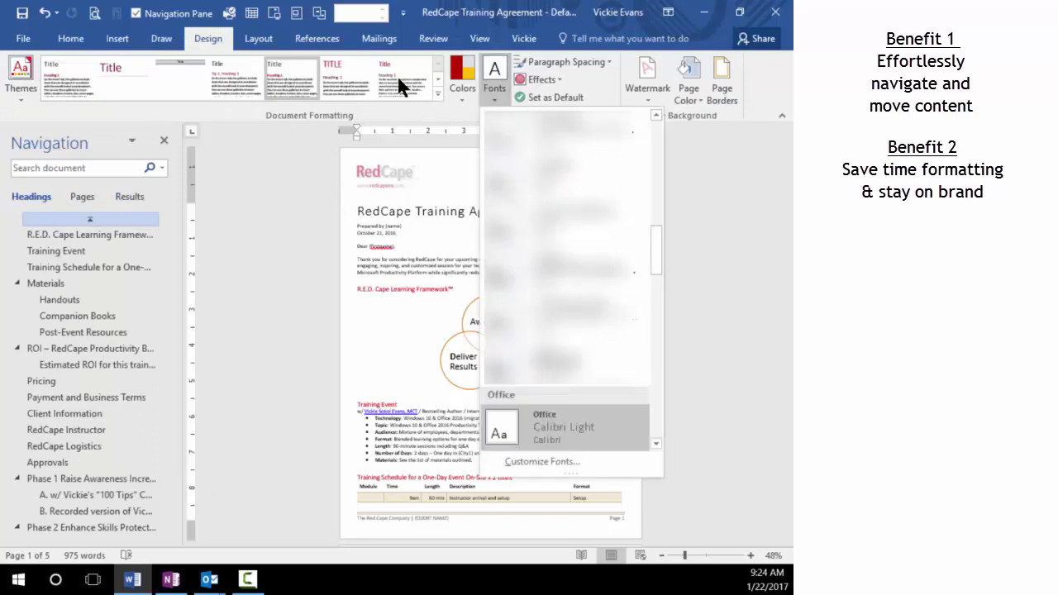
drag(651, 259, 652, 217)
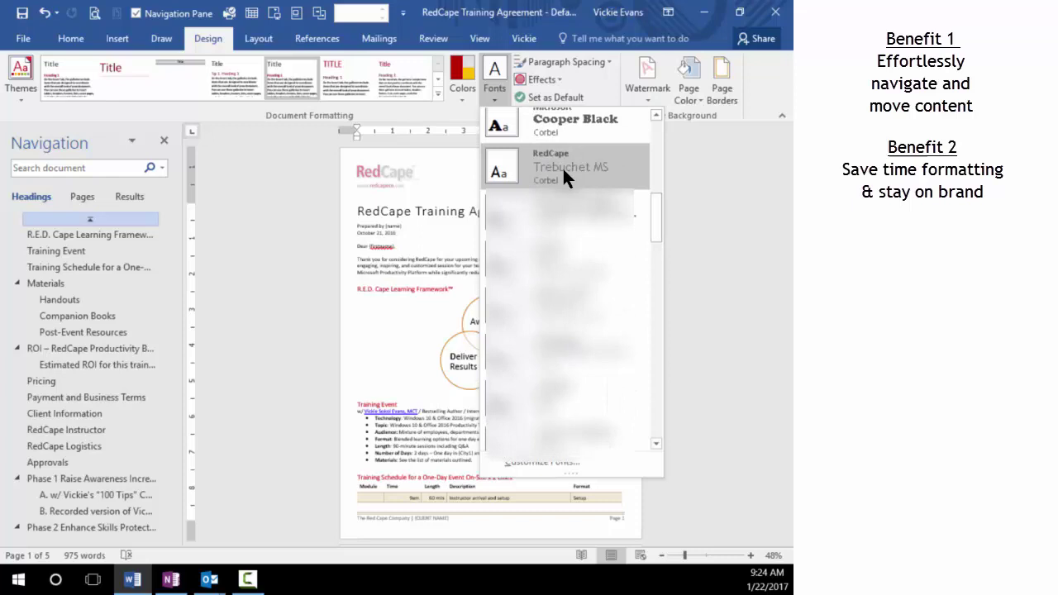
click(562, 166)
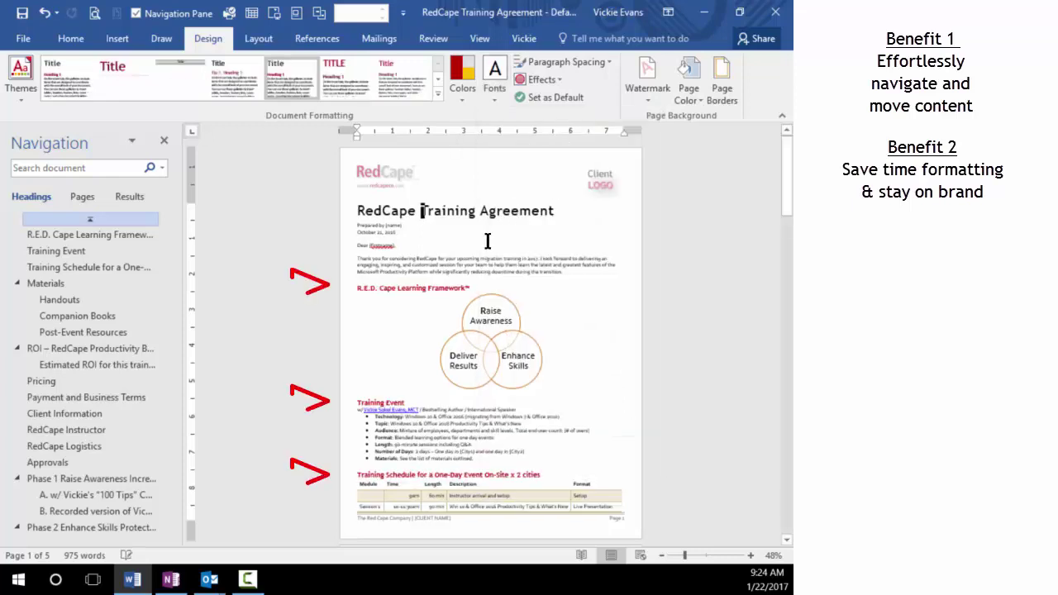
Step: Modify the Heading 1 style by removing bold and adding an underline
click(70, 38)
click(665, 97)
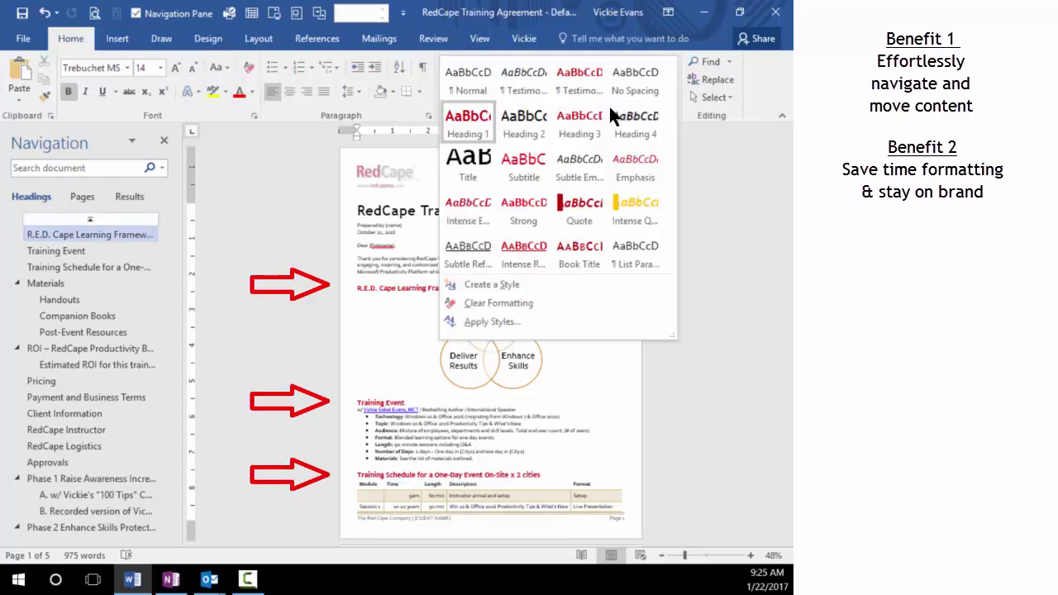
right_click(468, 124)
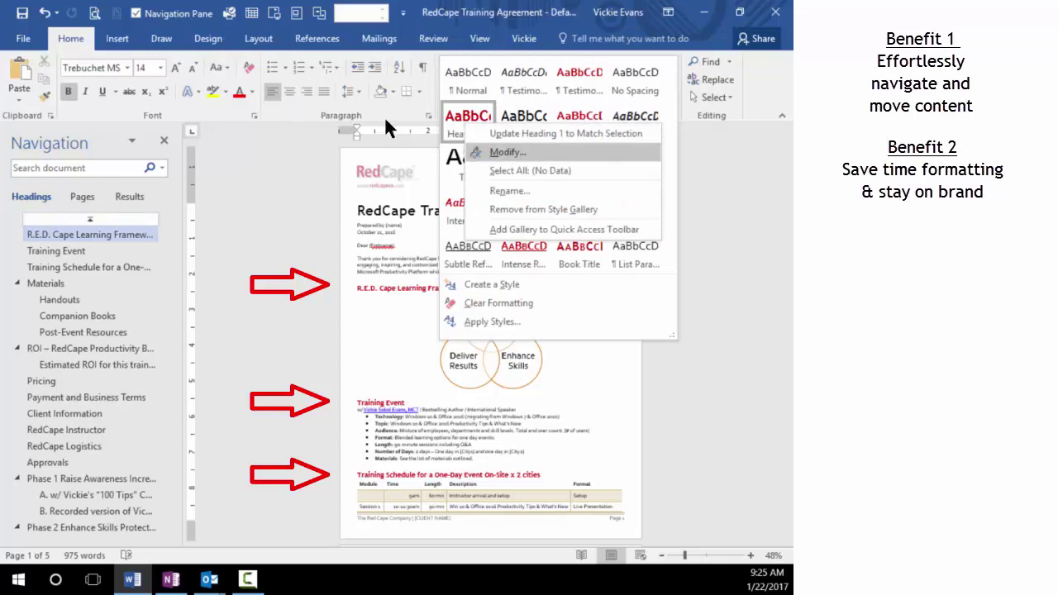
key(Escape)
drag(484, 123, 580, 111)
click(622, 246)
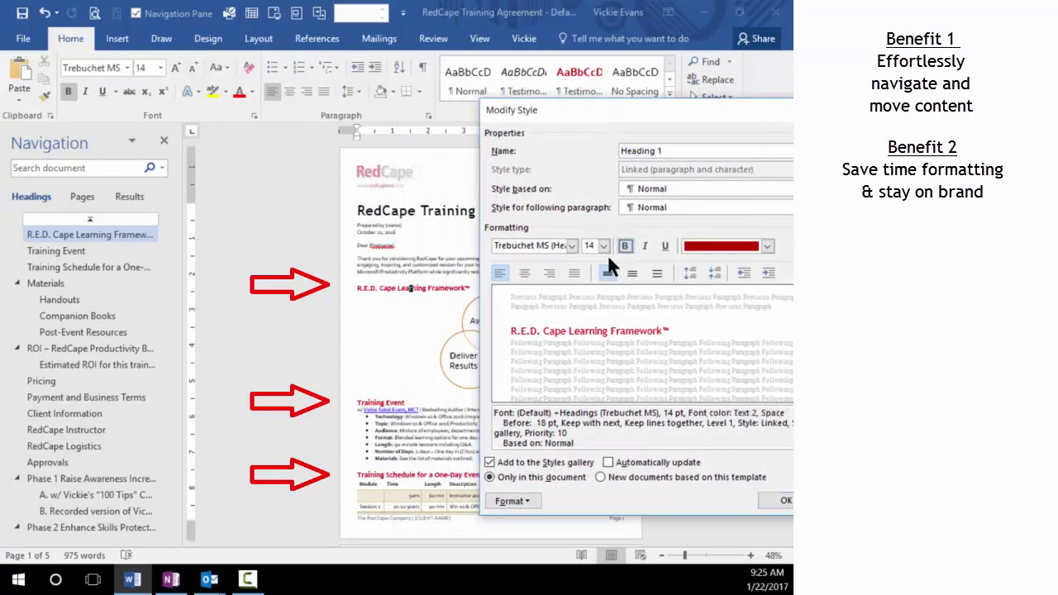
click(665, 246)
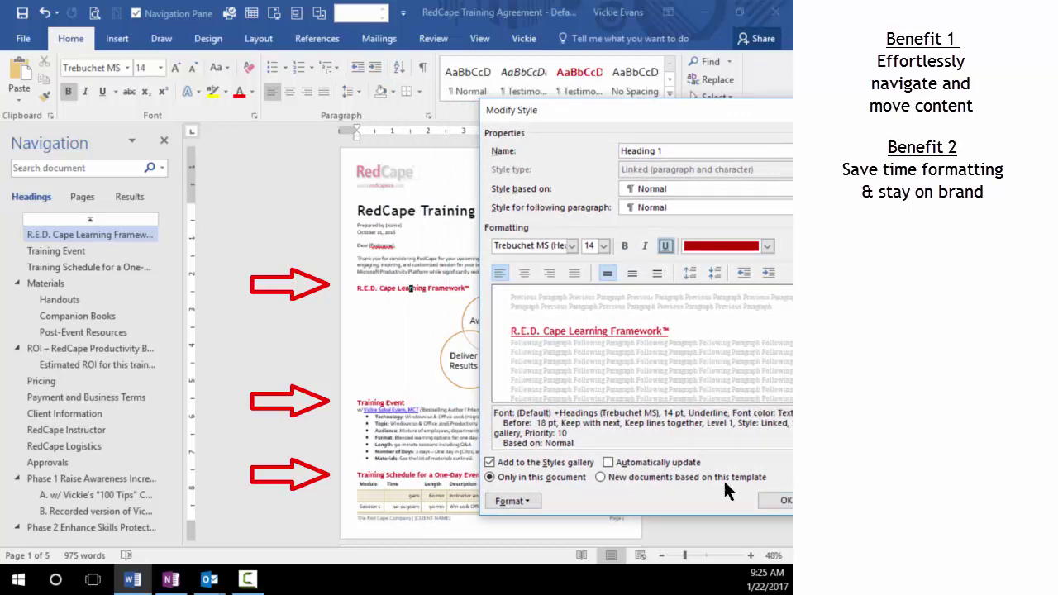
click(768, 501)
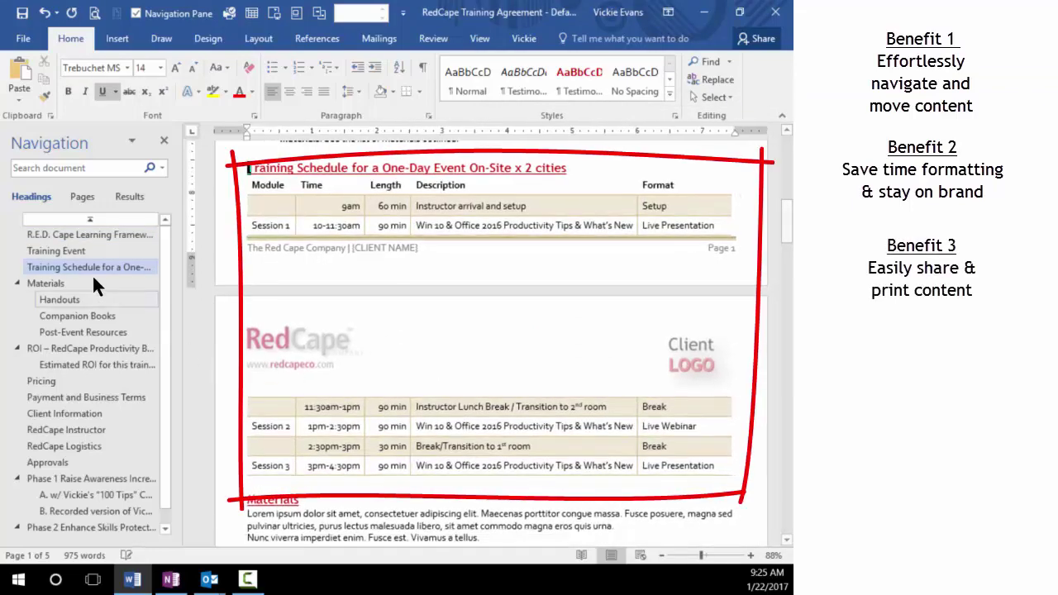
Step: Copy the Training Schedule heading with its content and paste it into the open Confirm Schedule message in Outlook
right_click(91, 267)
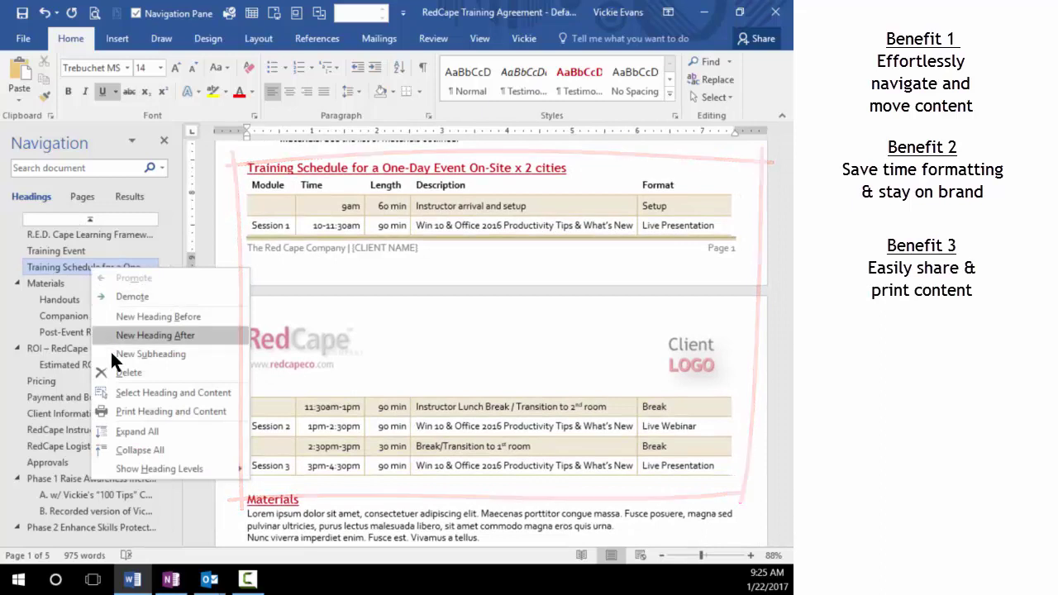
click(124, 393)
key(ctrl+c)
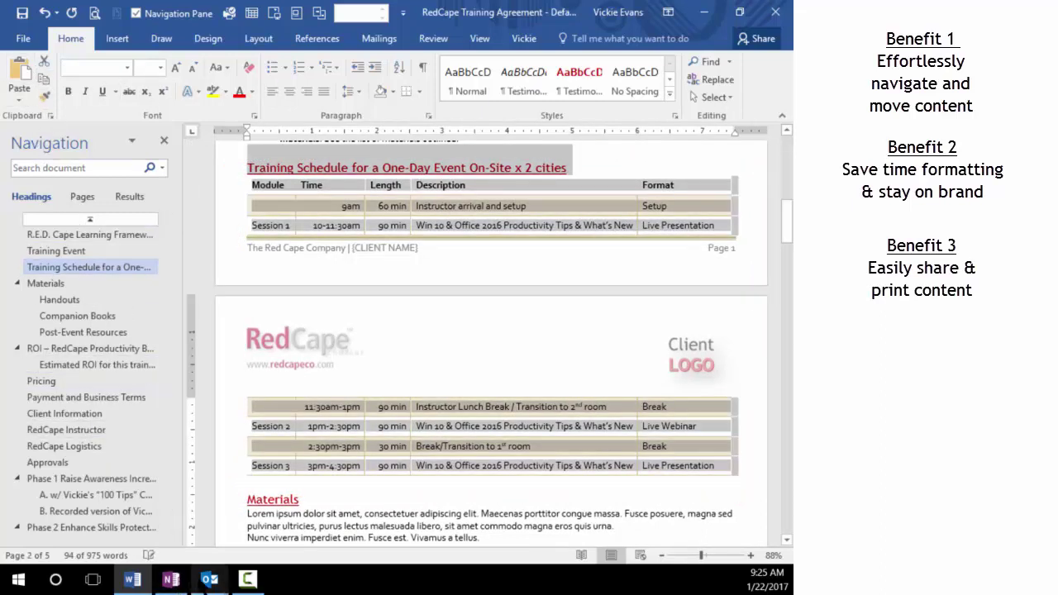
mouse_move(209, 578)
click(224, 528)
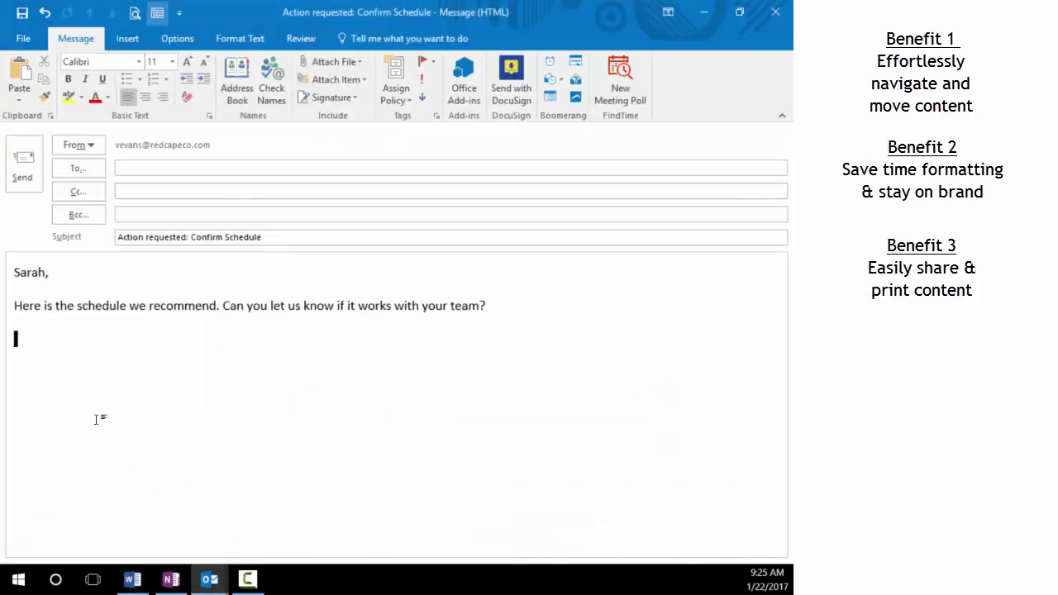
click(18, 71)
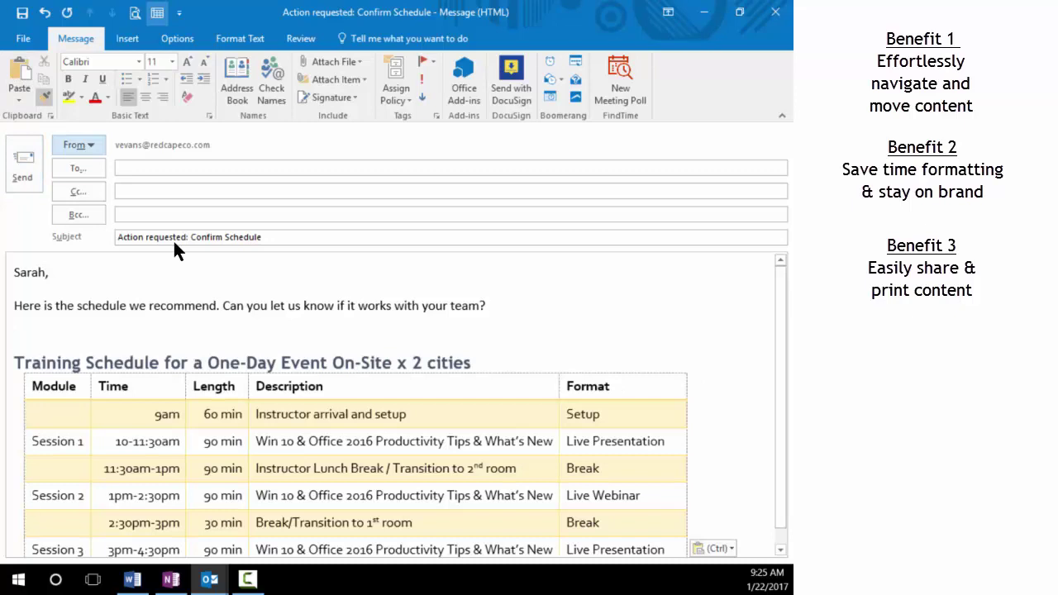
scroll(544, 489, down, 1)
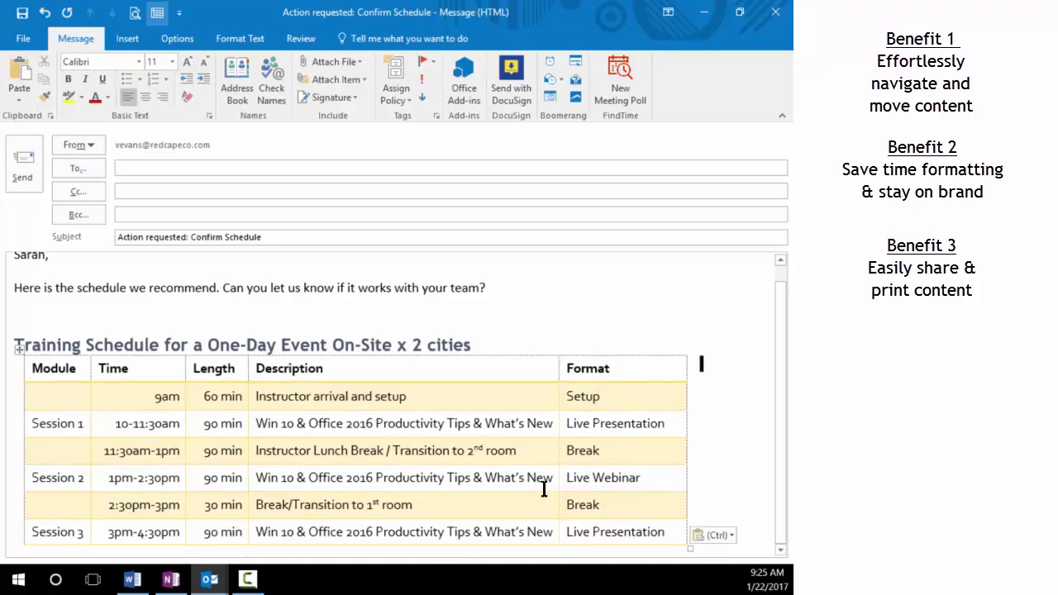
Step: Copy the Materials heading and its content from the Word agreement and paste them into the Materials Needed for Event message in Outlook
mouse_move(129, 580)
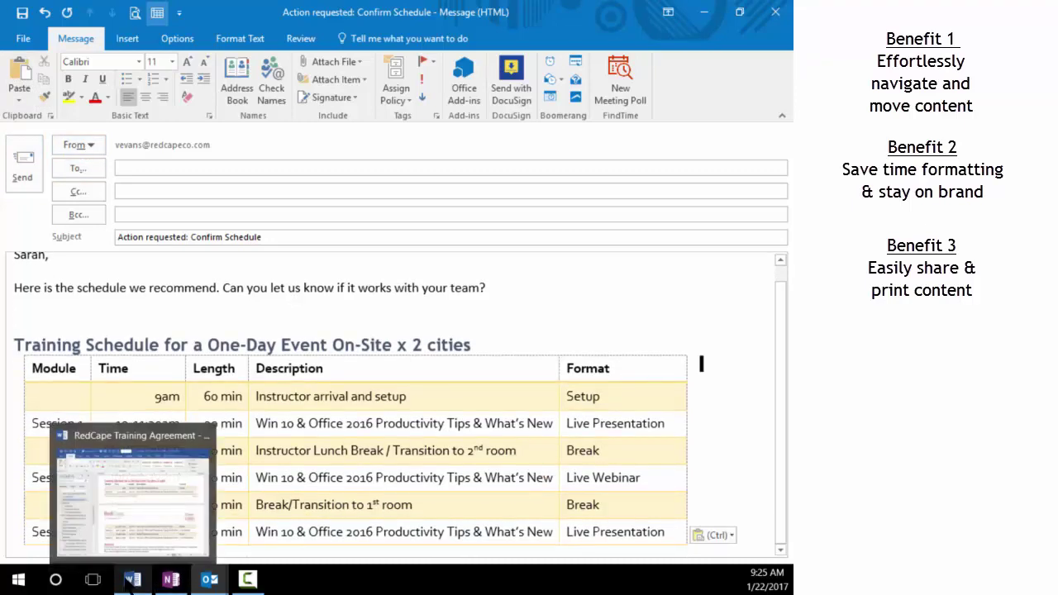
click(131, 518)
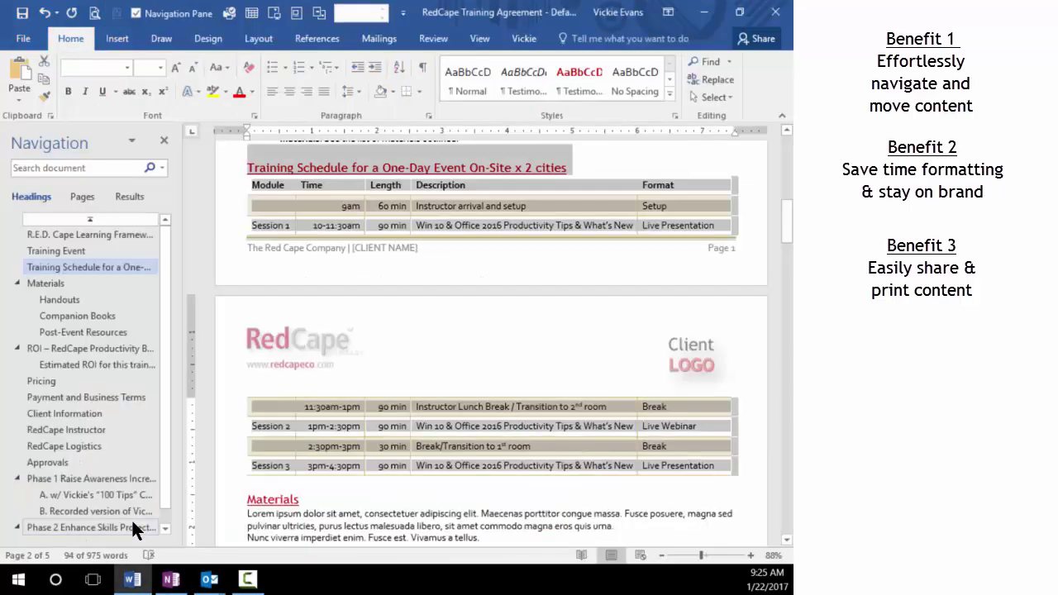
click(45, 283)
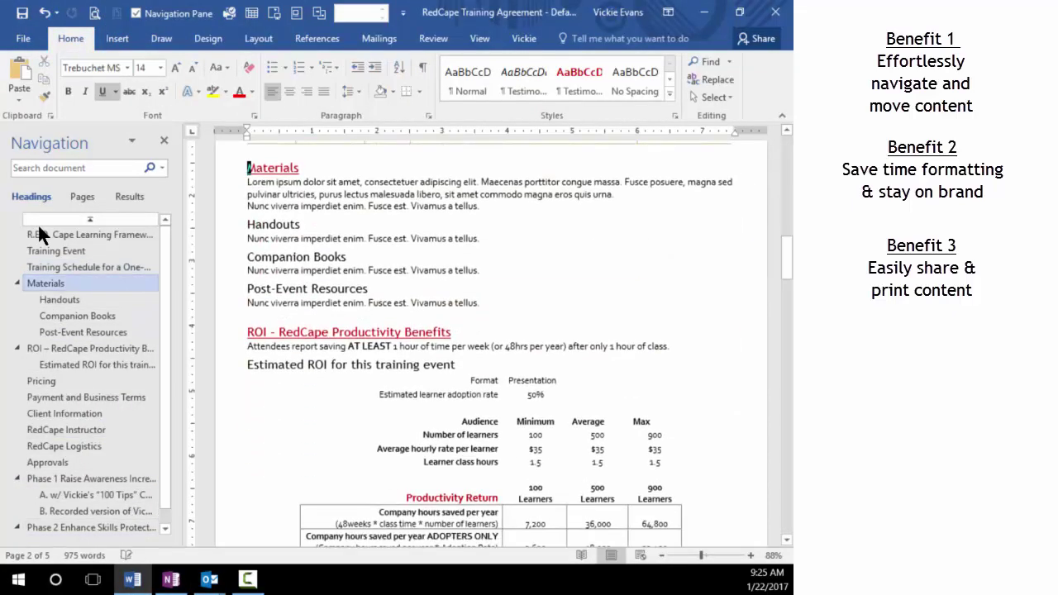
right_click(47, 282)
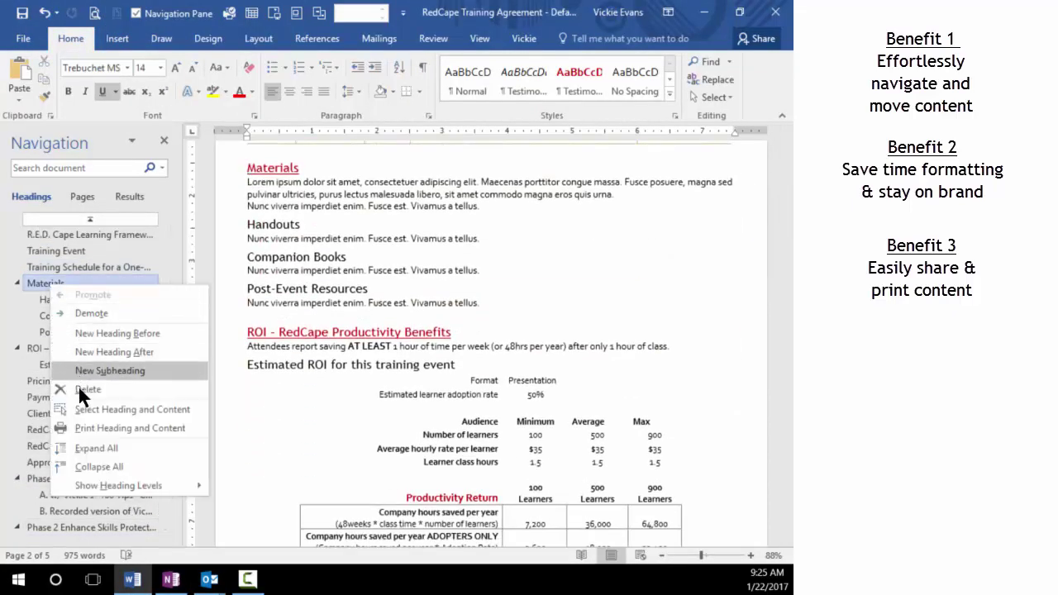
key(Escape)
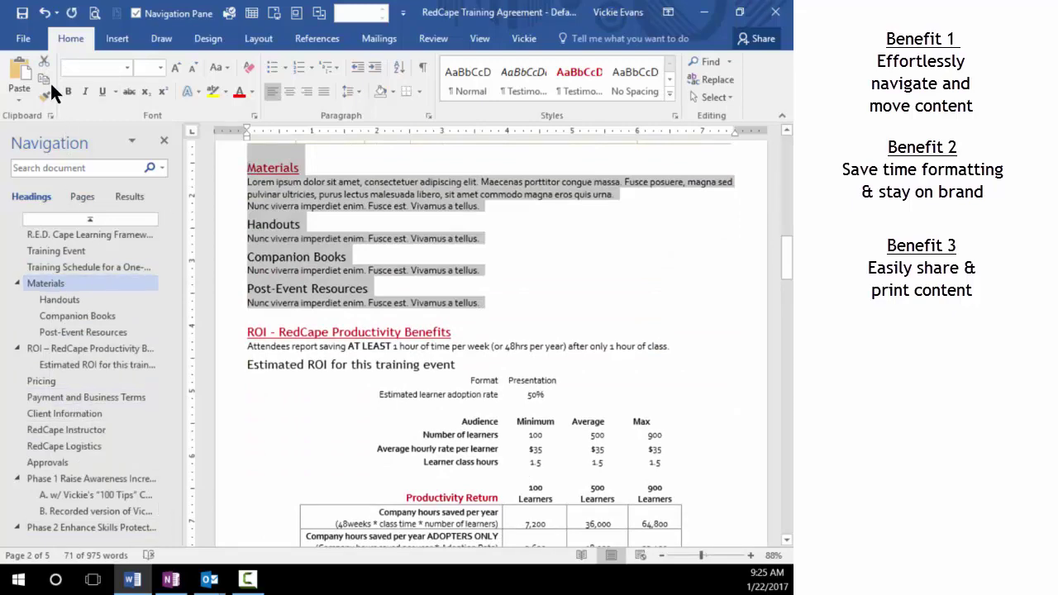
click(209, 578)
click(397, 511)
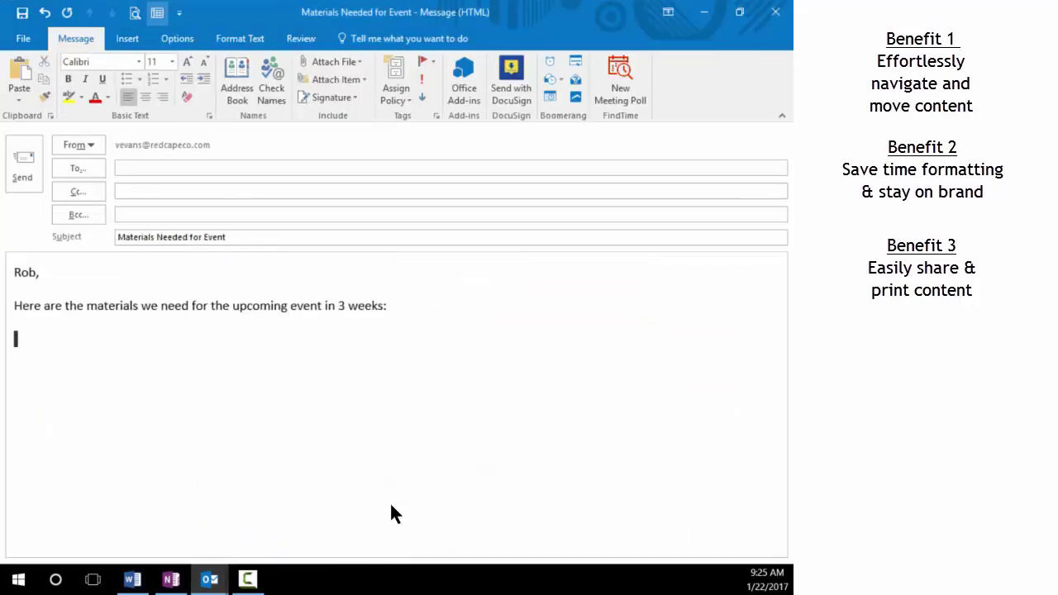
click(18, 58)
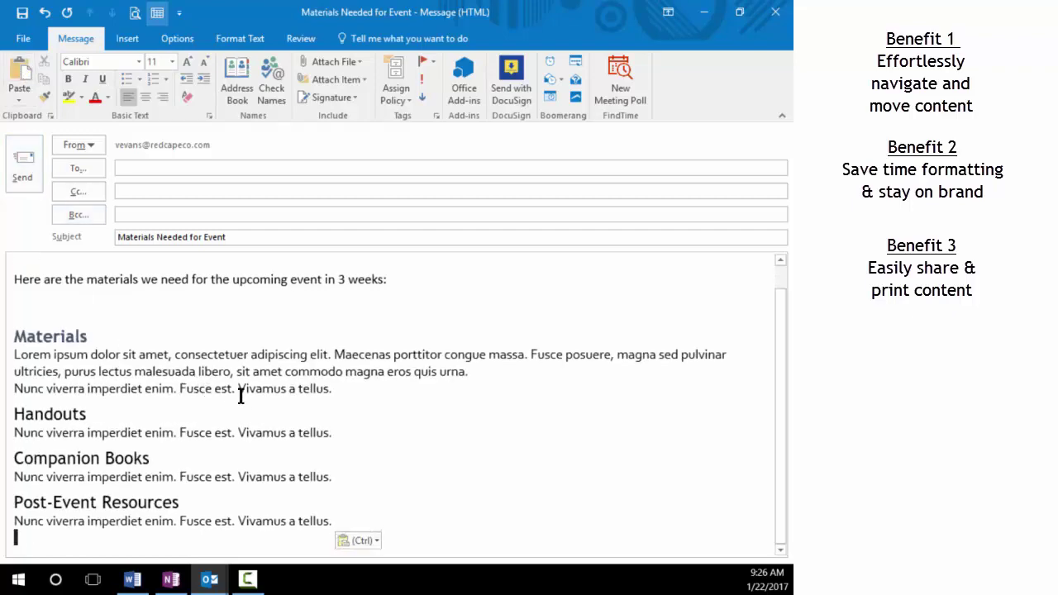
Step: Switch back to Word and open the print settings for only the Training Schedule heading and its content
mouse_move(143, 583)
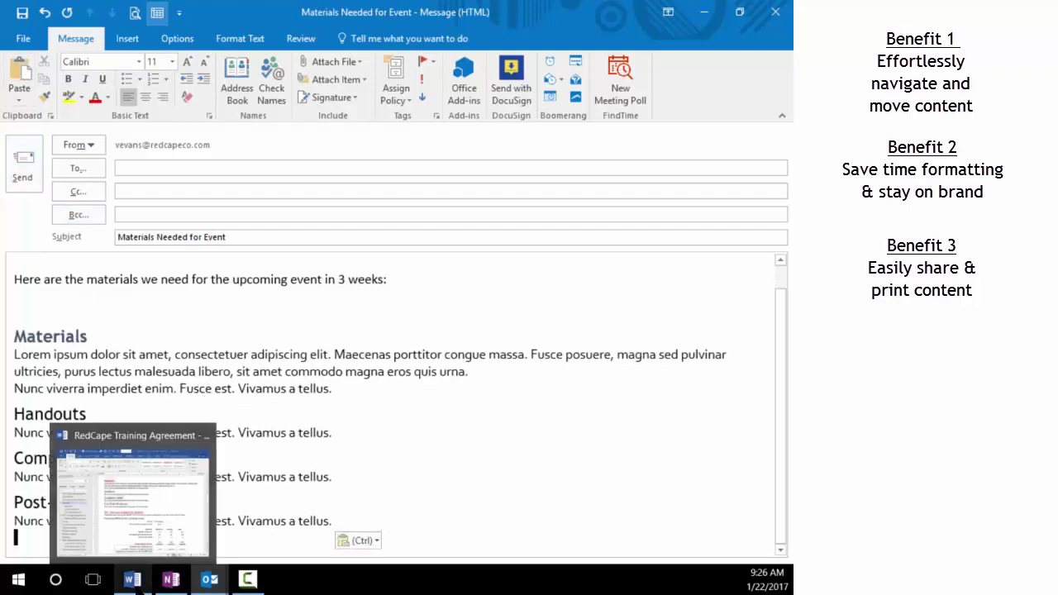
click(133, 531)
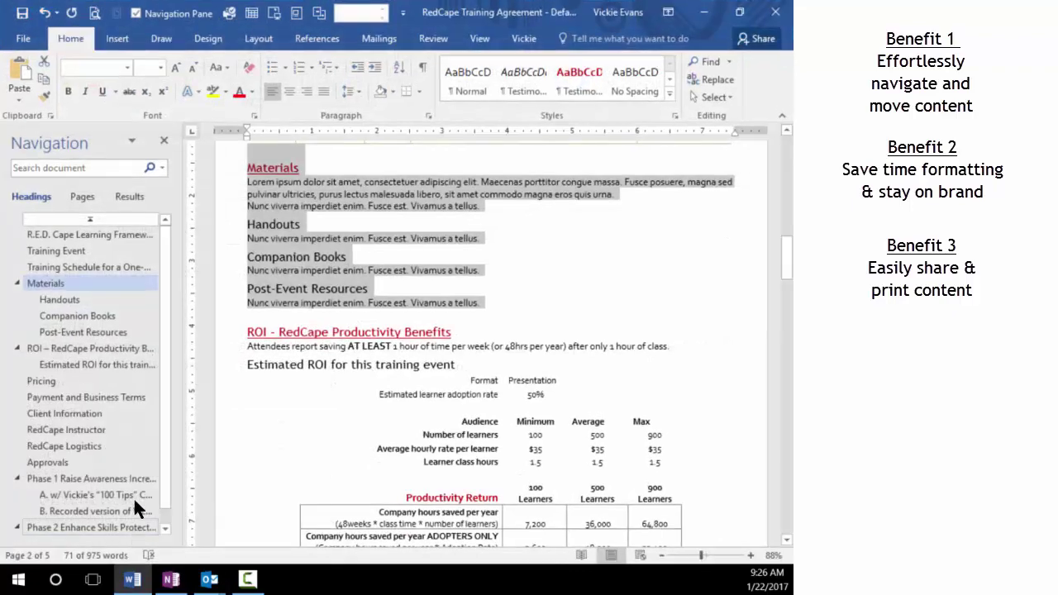
click(47, 268)
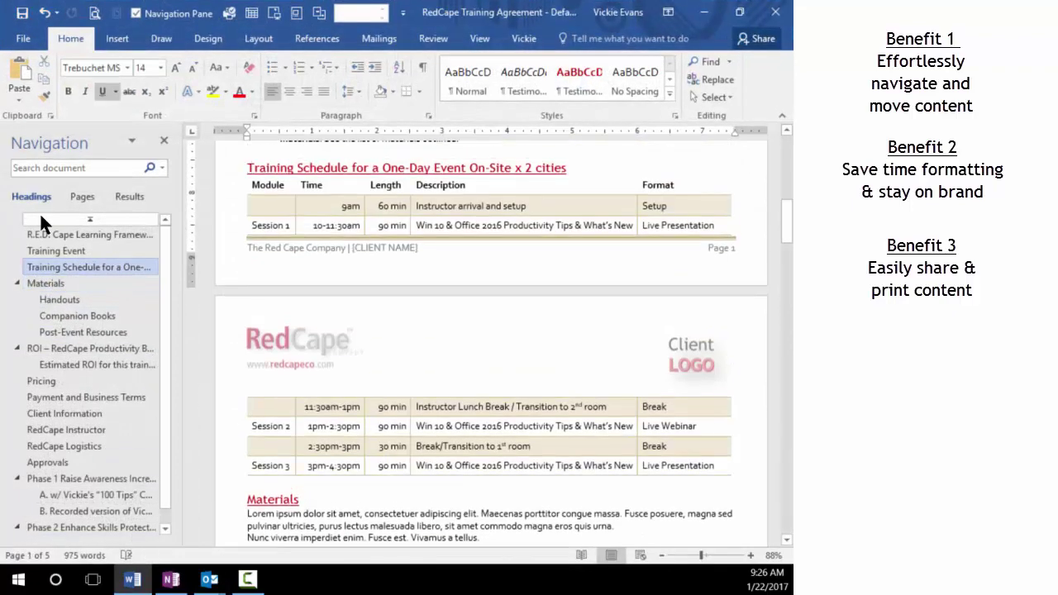
right_click(49, 268)
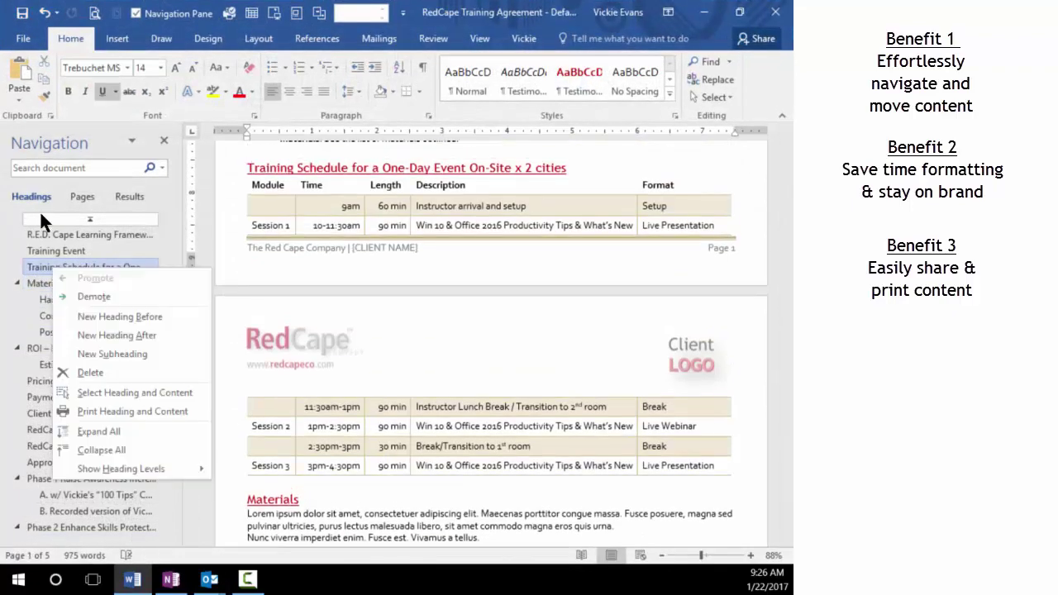
click(117, 411)
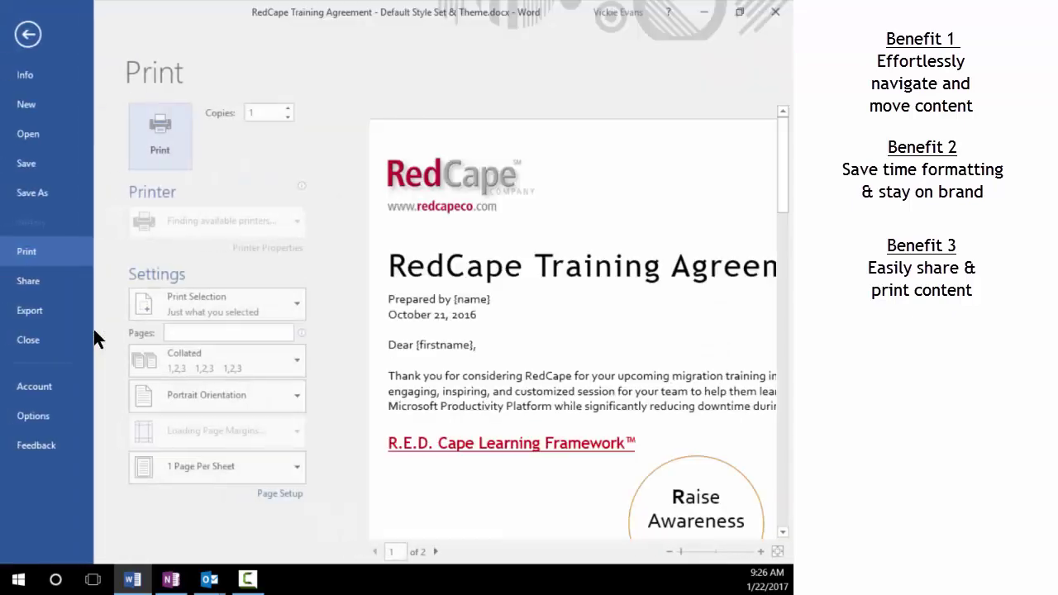
Step: Choose a printer and print the selected schedule section to Training Schedule.pdf, then close the PDF
click(210, 222)
click(192, 255)
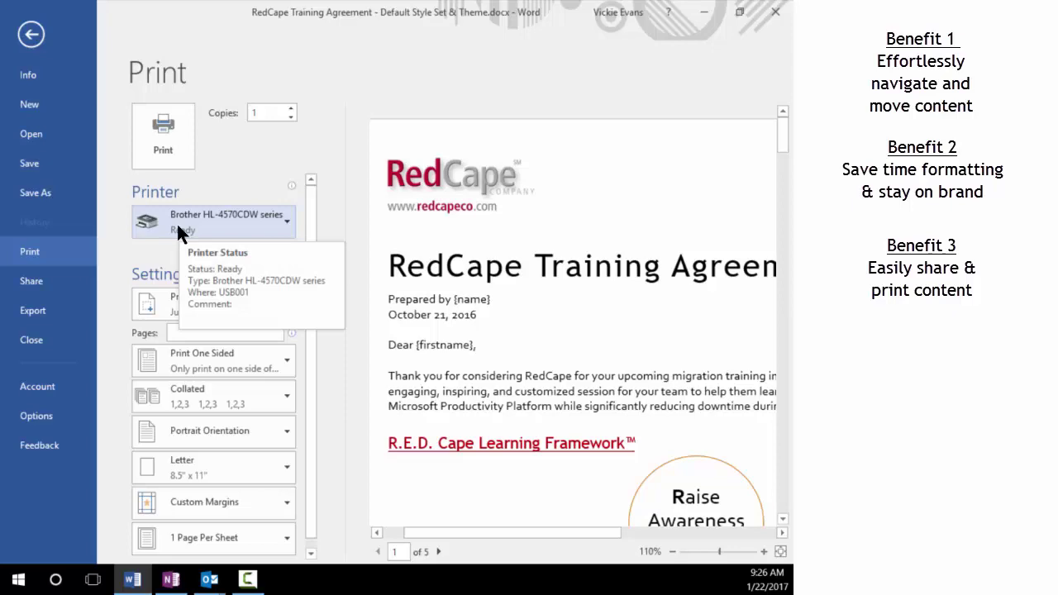
click(177, 221)
click(185, 315)
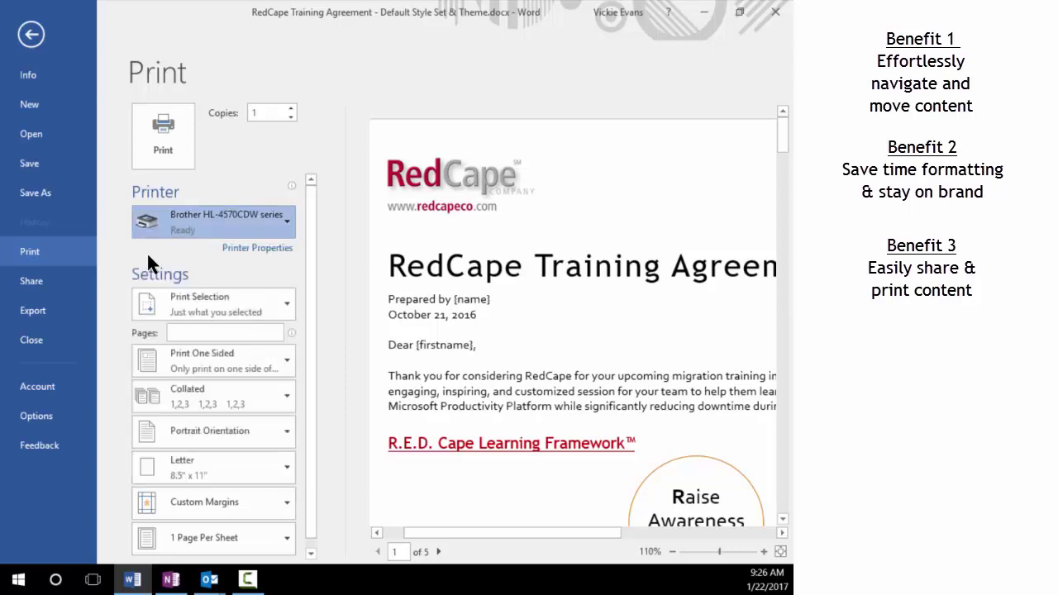
click(168, 151)
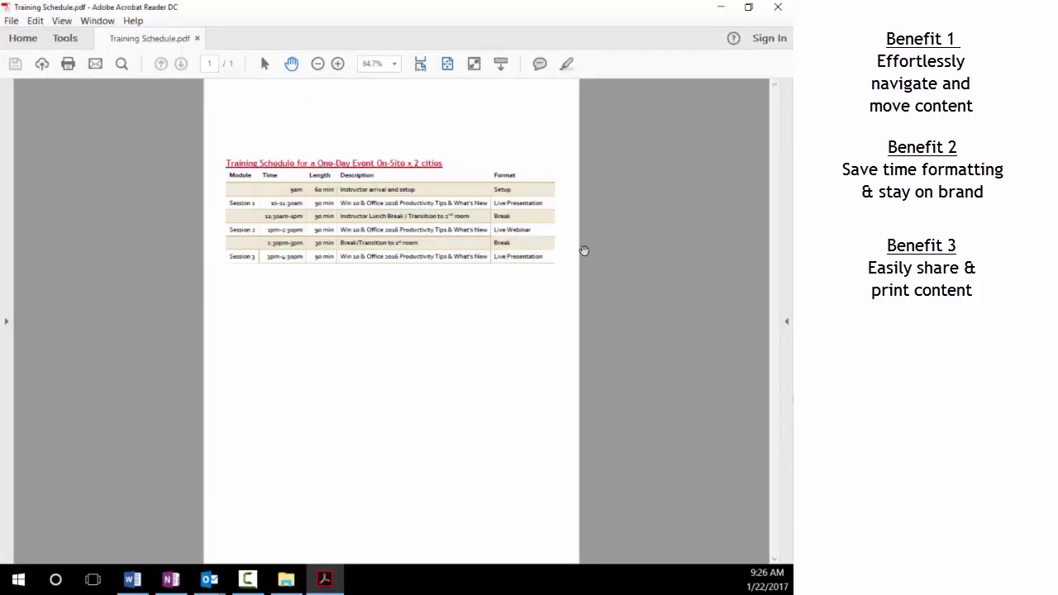
click(778, 7)
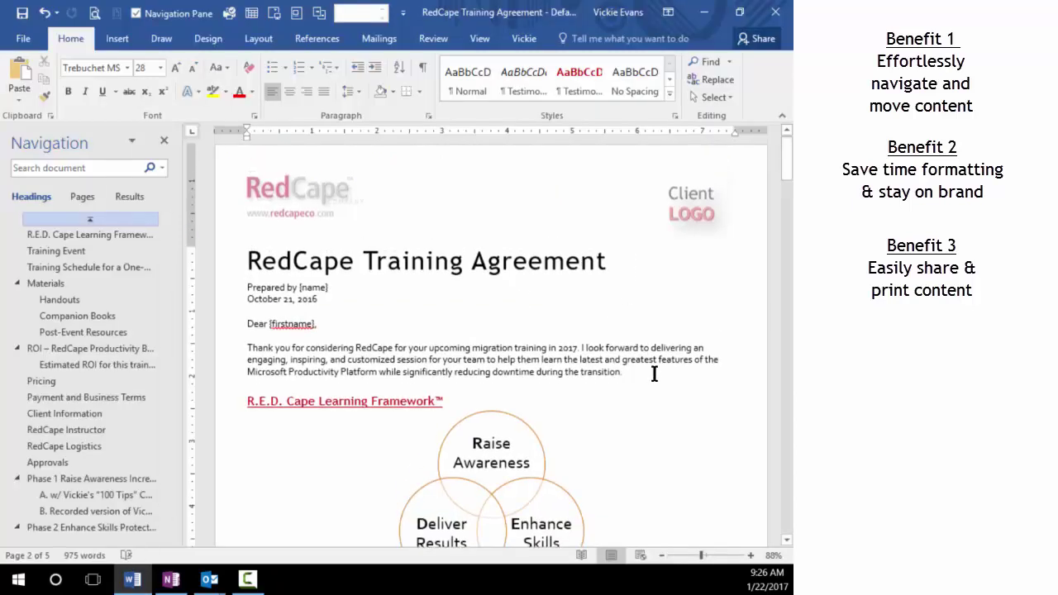
Step: Insert a custom table of contents showing 1 heading level on a new line after the introductory paragraph
click(694, 374)
key(Return)
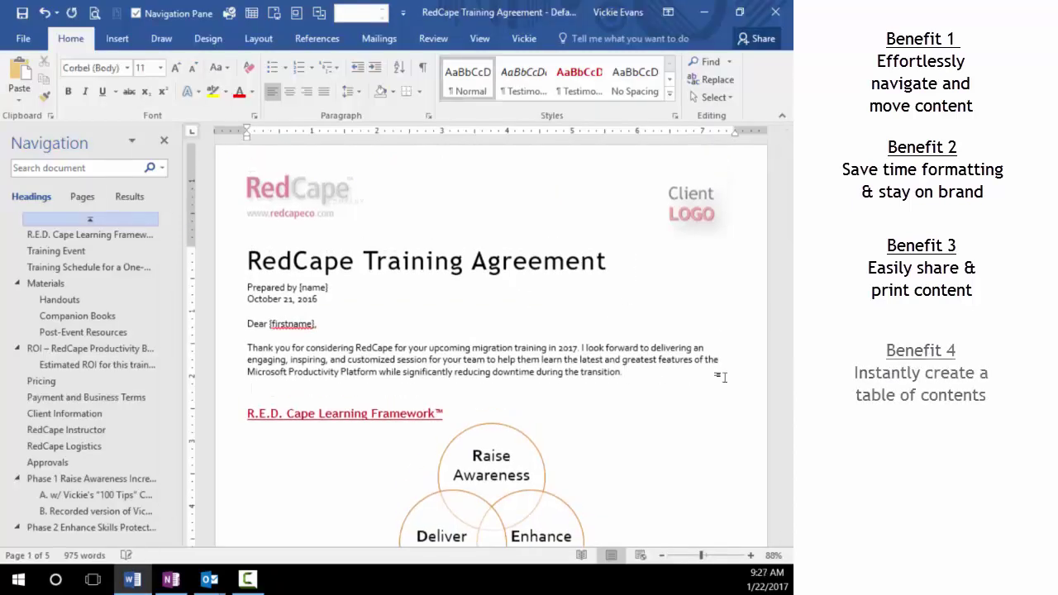
click(315, 39)
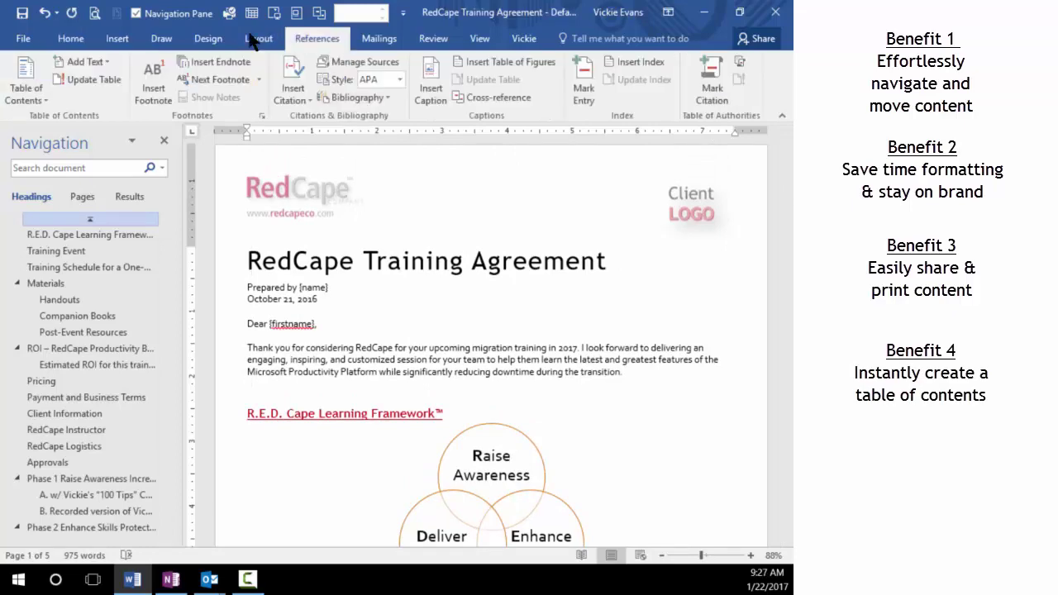
click(26, 93)
key(Return)
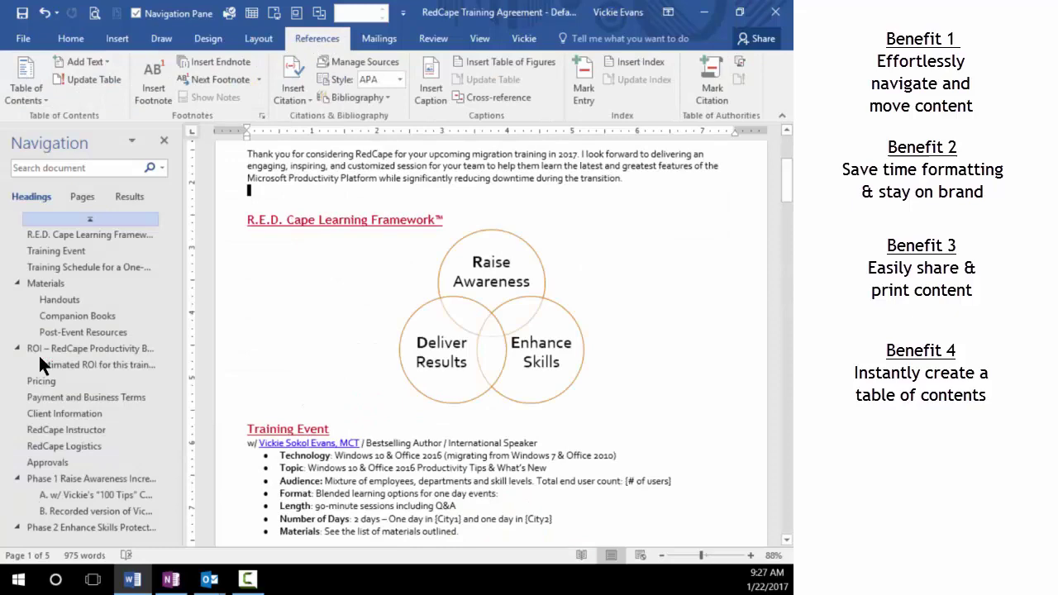
click(352, 423)
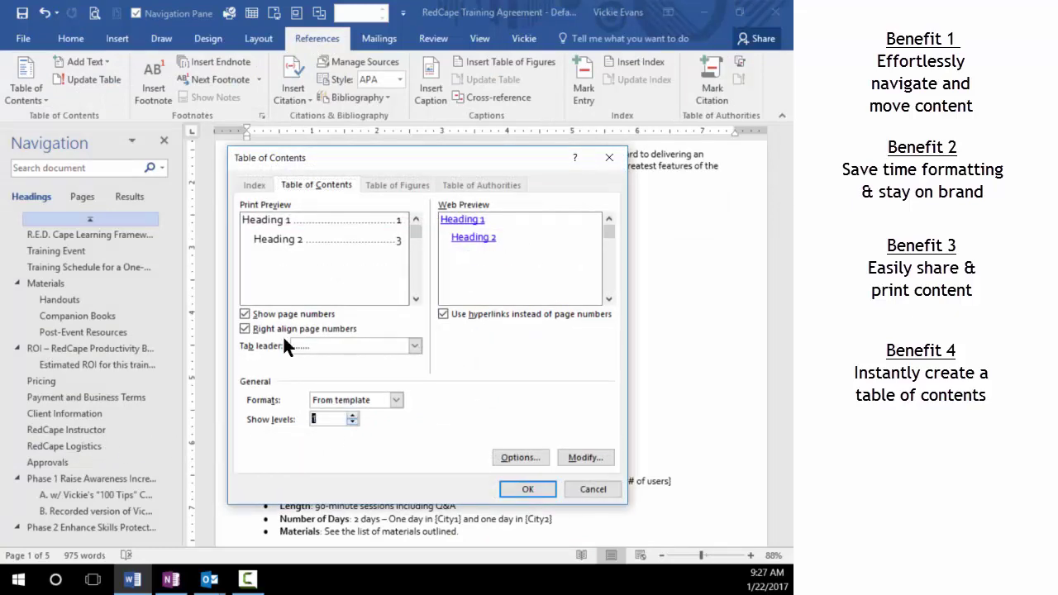
click(352, 423)
click(527, 489)
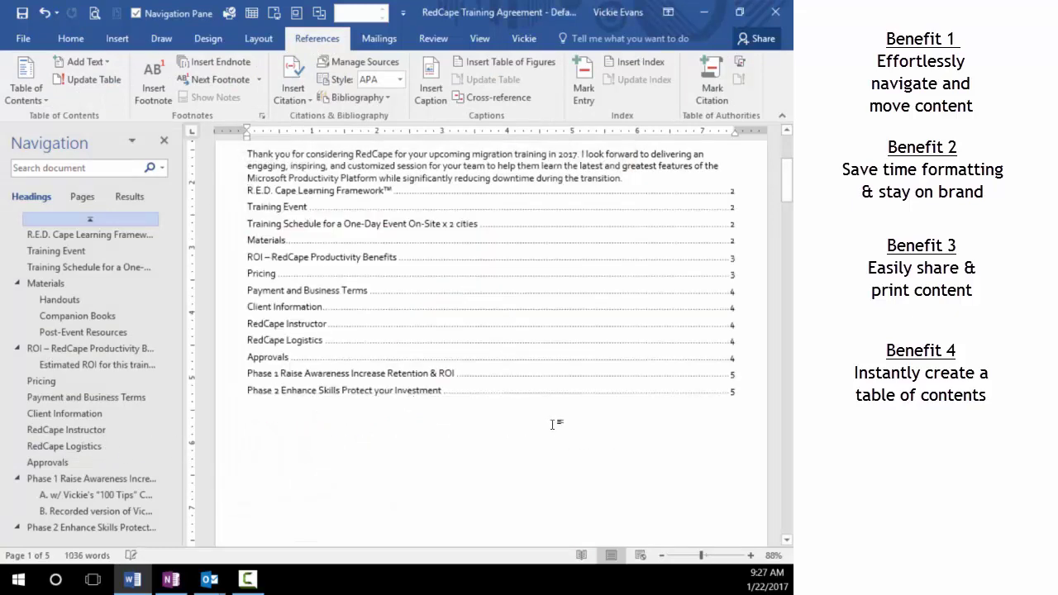
Step: Add a blank line between the introductory paragraph and the table of contents
scroll(586, 363, up, 2)
click(637, 276)
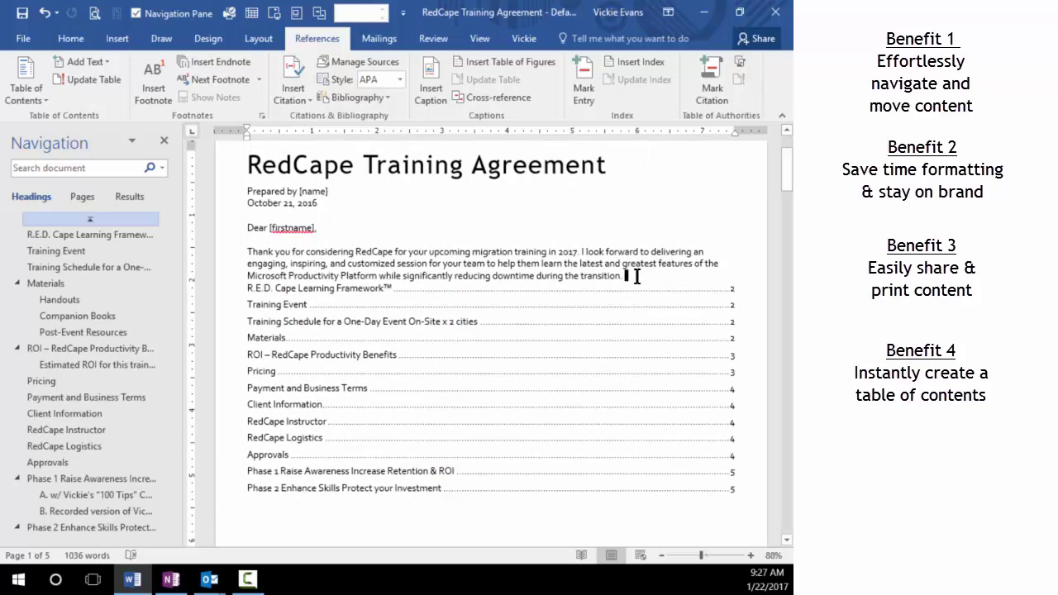
key(Return)
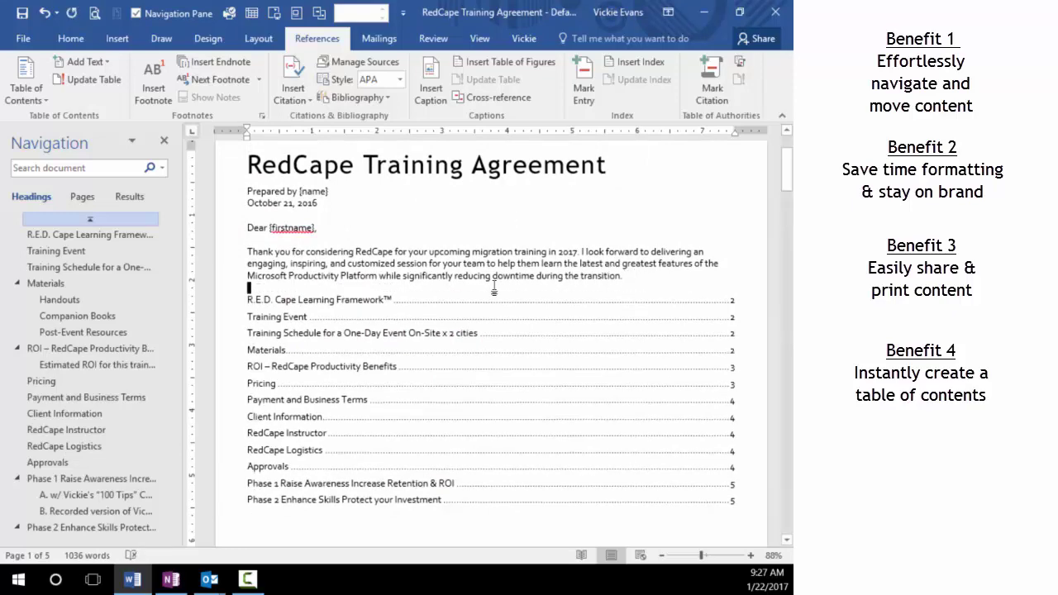